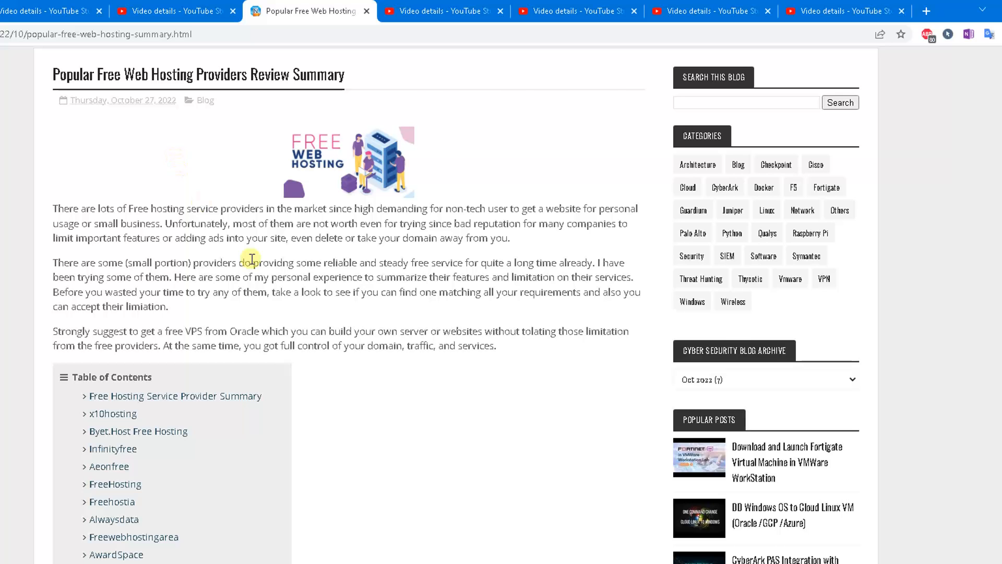
# Review the blog's free-hosting summary table and x10hosting section, then return to the x10hosting homepage.
pyautogui.scroll(-10, 351, 335)
pyautogui.scroll(-15, 354, 345)
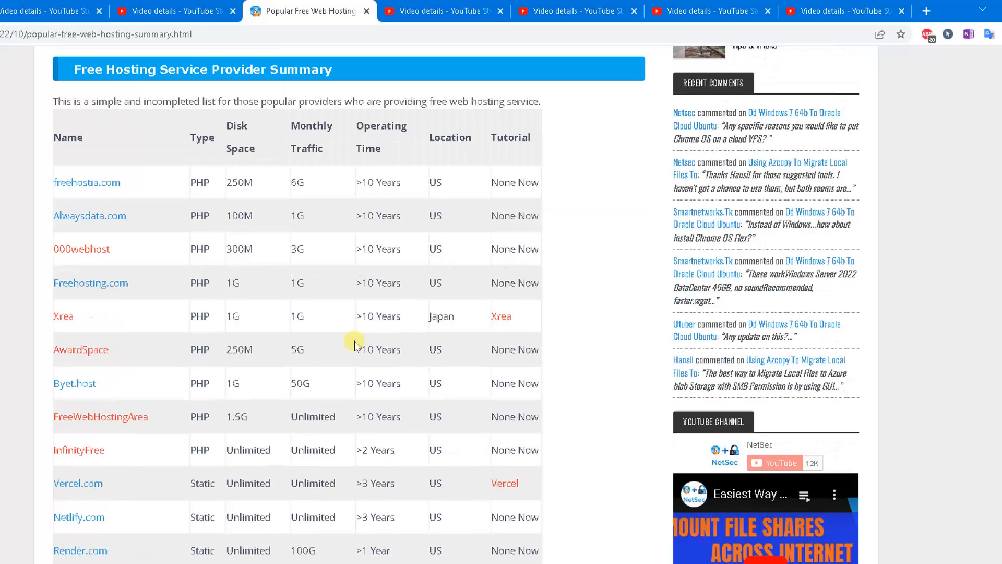
pyautogui.scroll(-5, 360, 363)
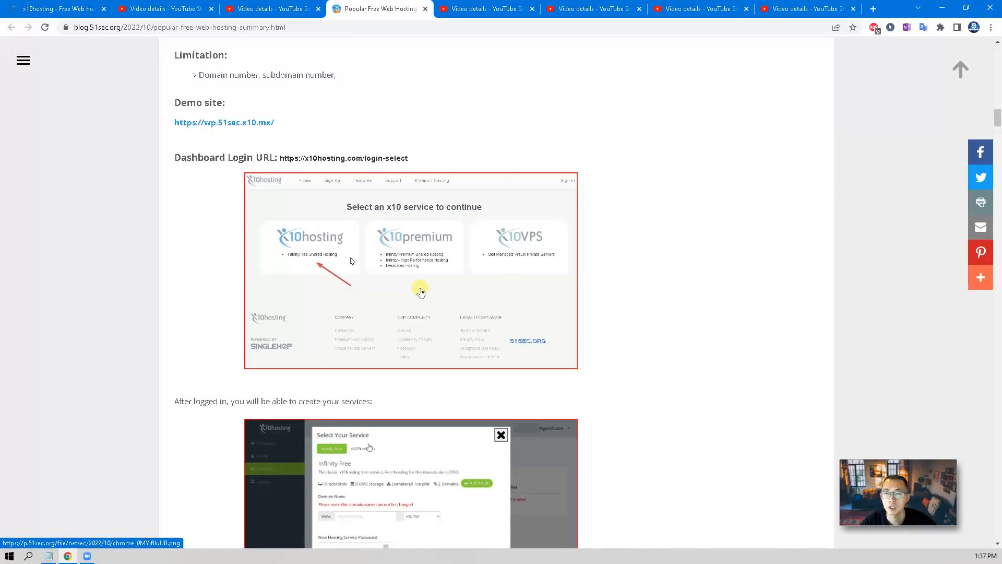
pyautogui.scroll(20, 421, 291)
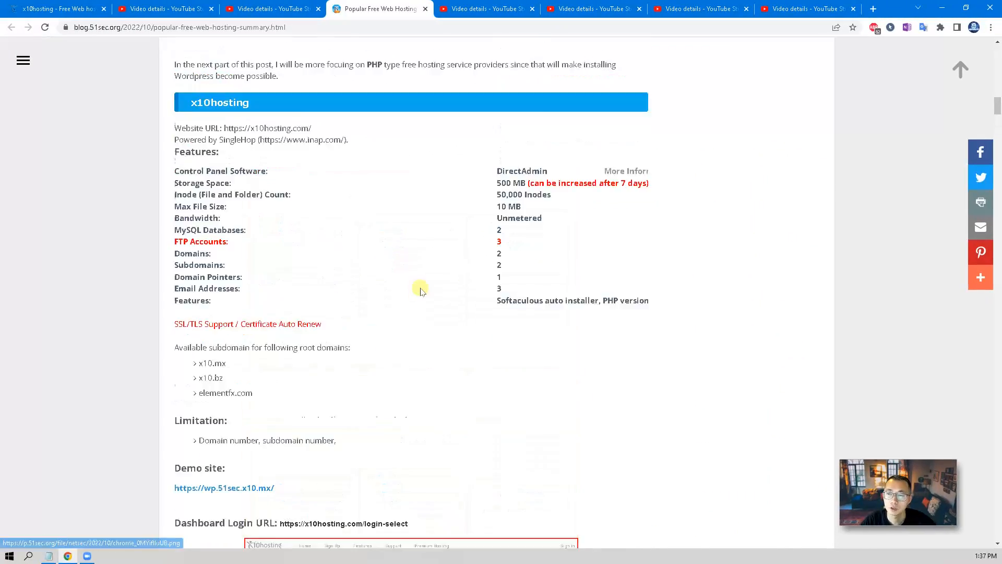
pyautogui.scroll(1, 421, 288)
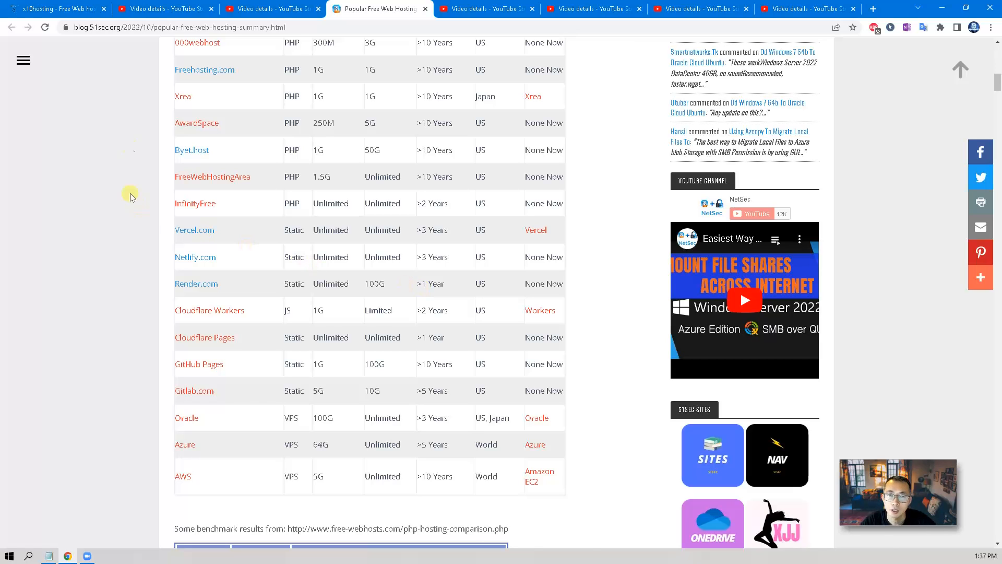
pyautogui.click(63, 11)
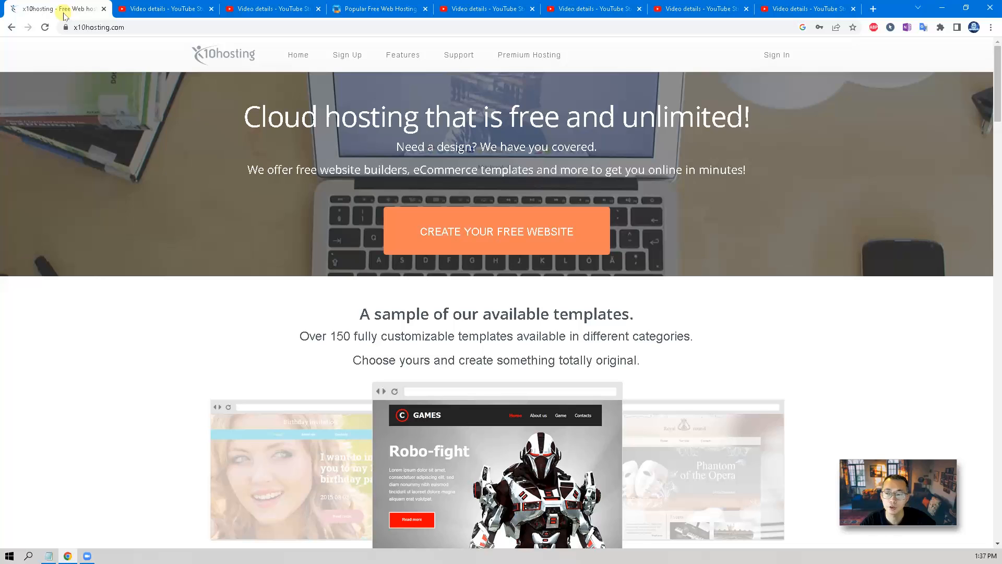
# Scroll x10hosting to the 'Choose a base plan' banner, then switch to the Portainer video's YouTube Studio page.
pyautogui.scroll(-9, 146, 198)
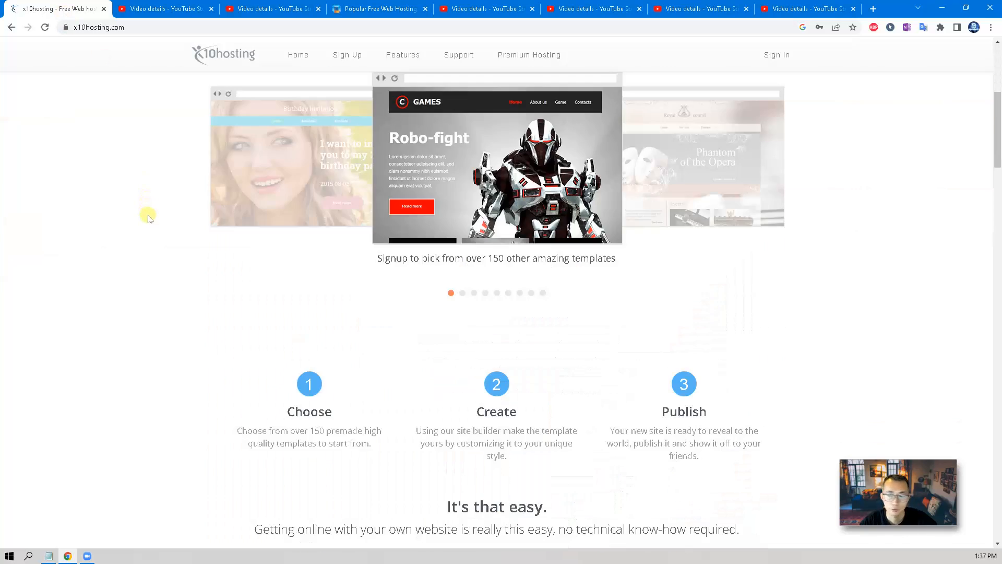
pyautogui.scroll(-7, 148, 221)
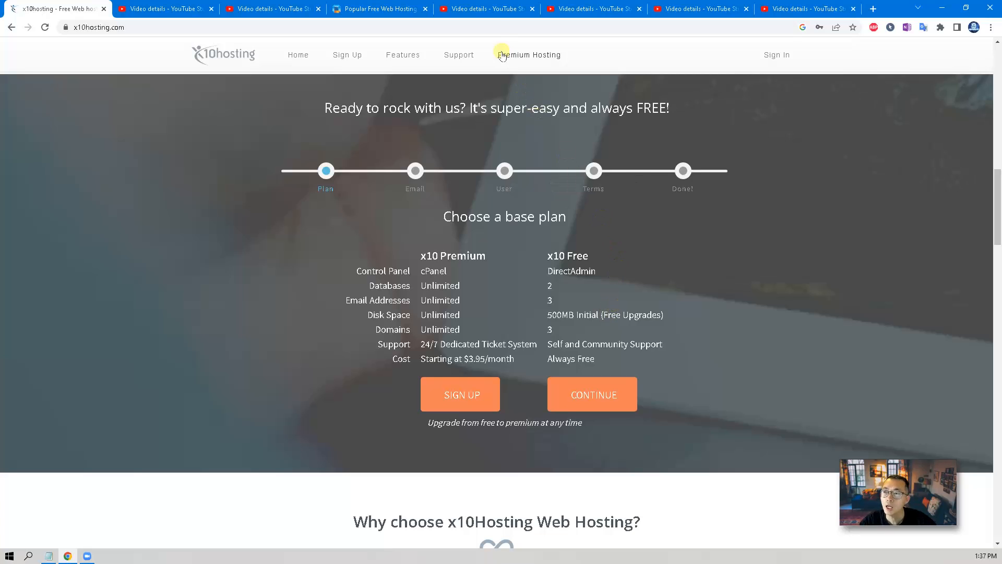
pyautogui.click(501, 10)
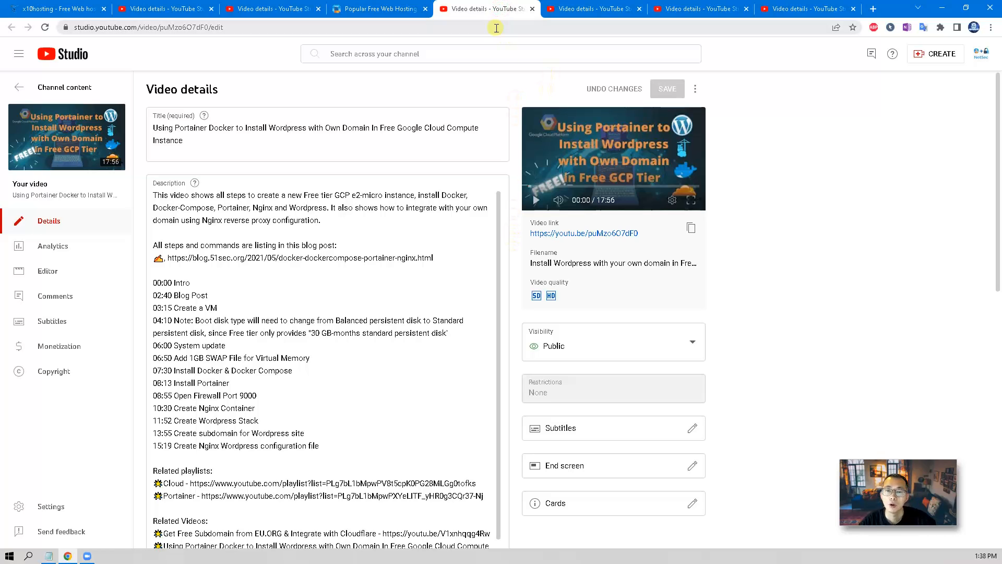
# View the aaPanel, Arm64 Portainer and CentOS 7 Docker video pages, then return to x10hosting sign-up.
pyautogui.click(586, 13)
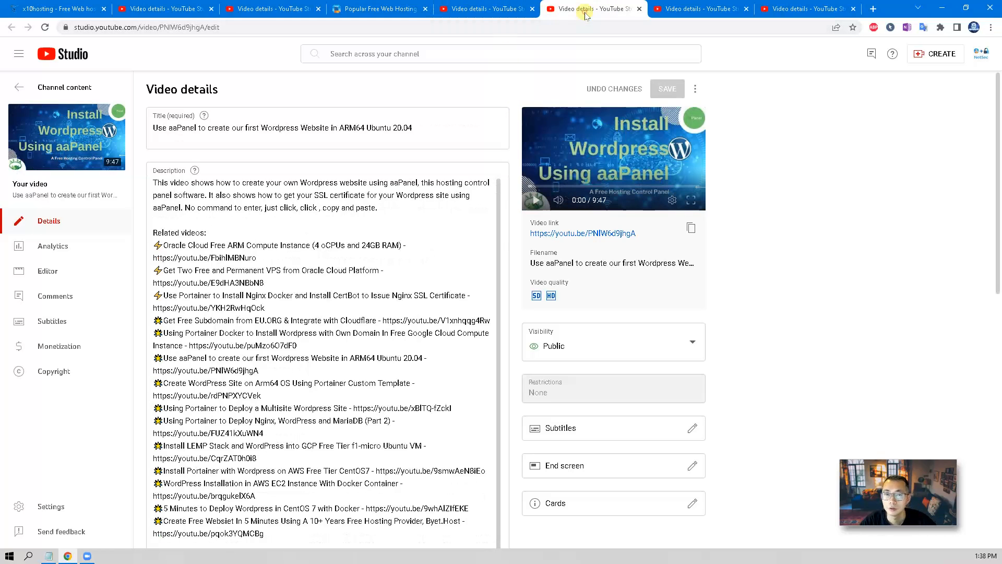
pyautogui.click(677, 11)
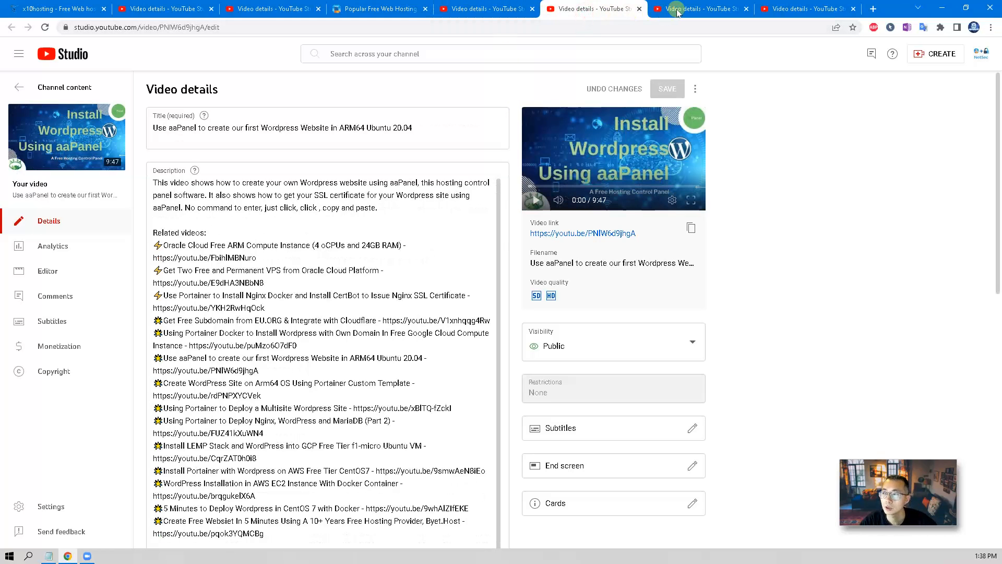
pyautogui.click(776, 10)
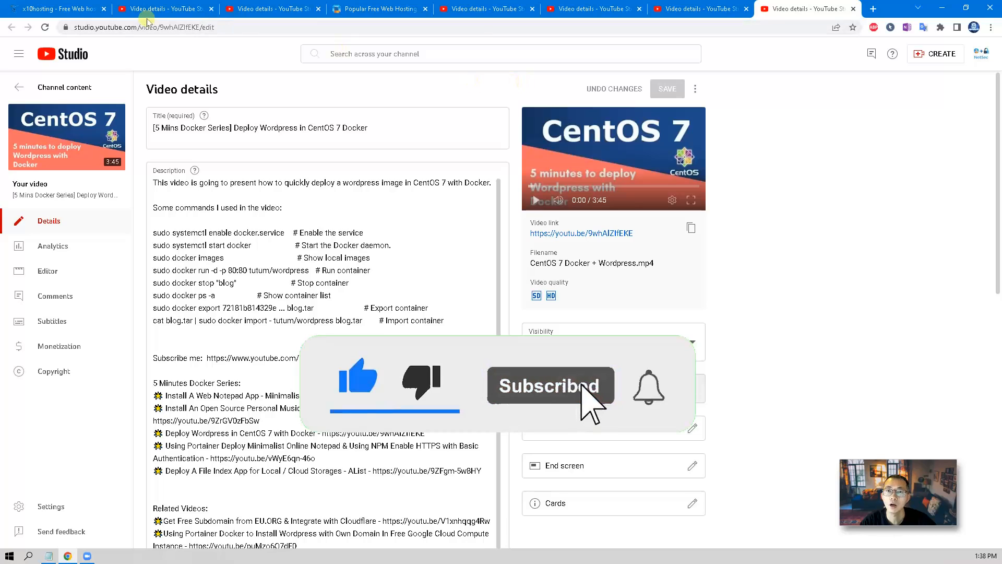
pyautogui.click(78, 10)
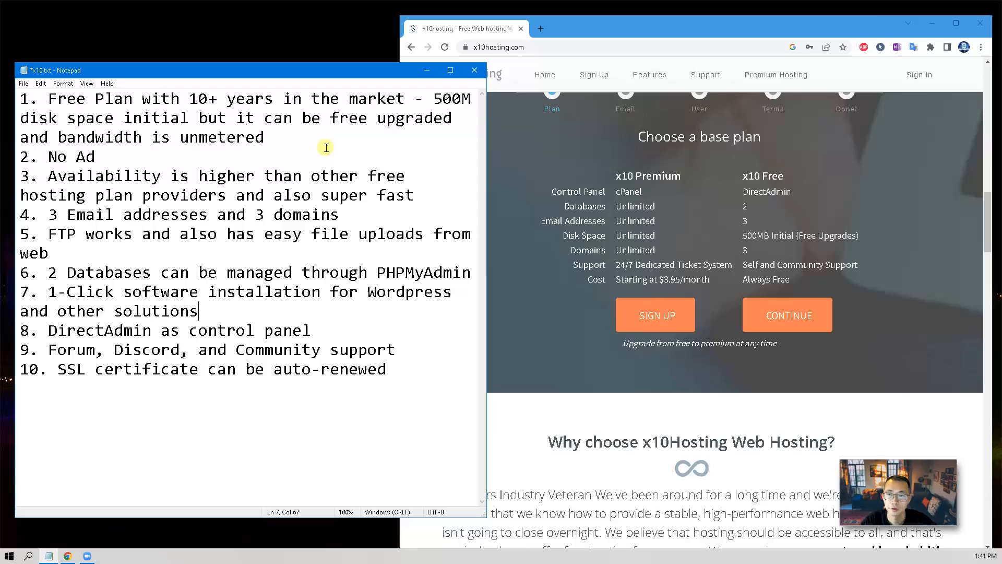
pyautogui.moveTo(265, 137); pyautogui.dragTo(28, 100)
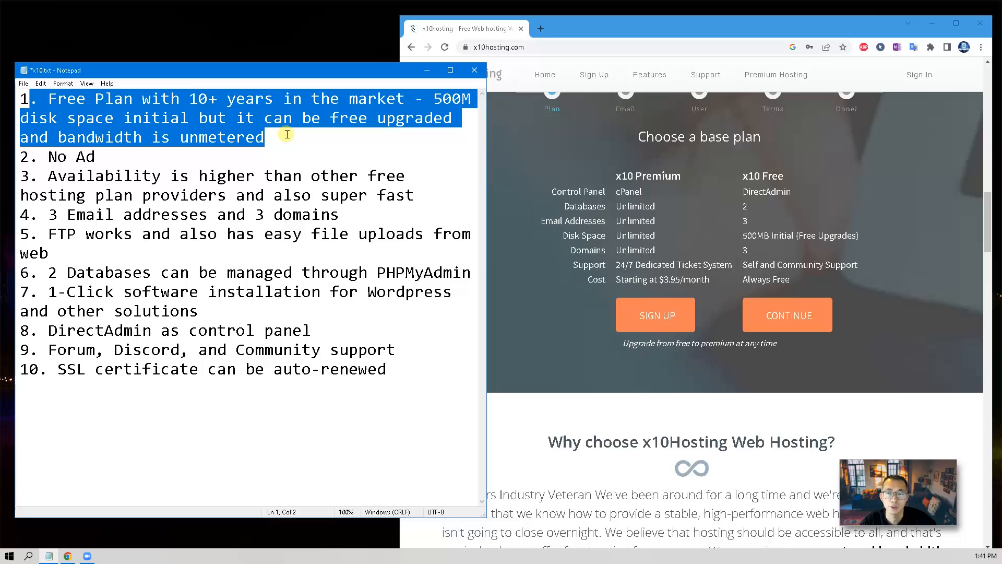
pyautogui.click(273, 152)
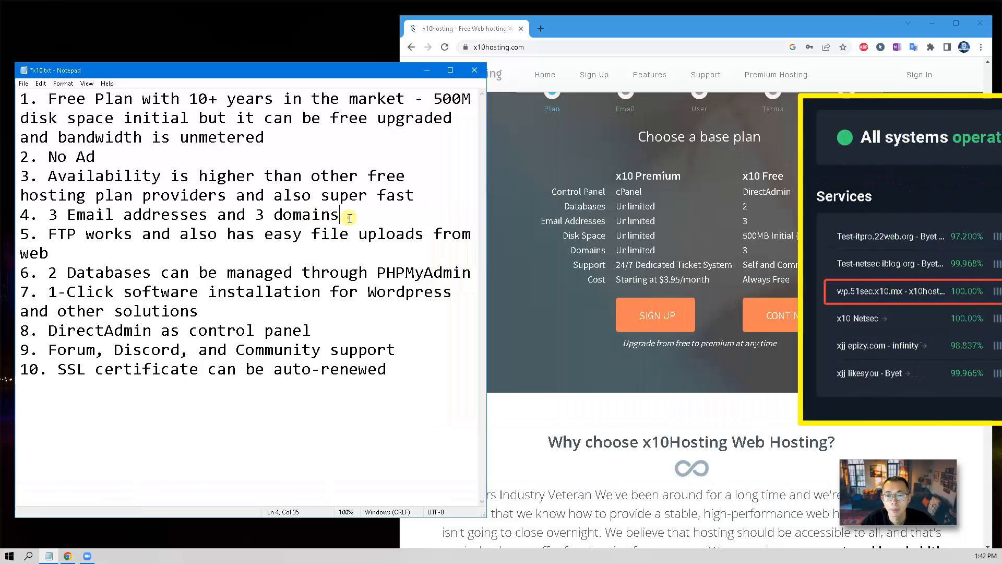
# Highlight the e-mail/domains, FTP, DirectAdmin, community support and SSL auto-renew points, then return to Chrome.
pyautogui.moveTo(340, 215); pyautogui.dragTo(49, 214)
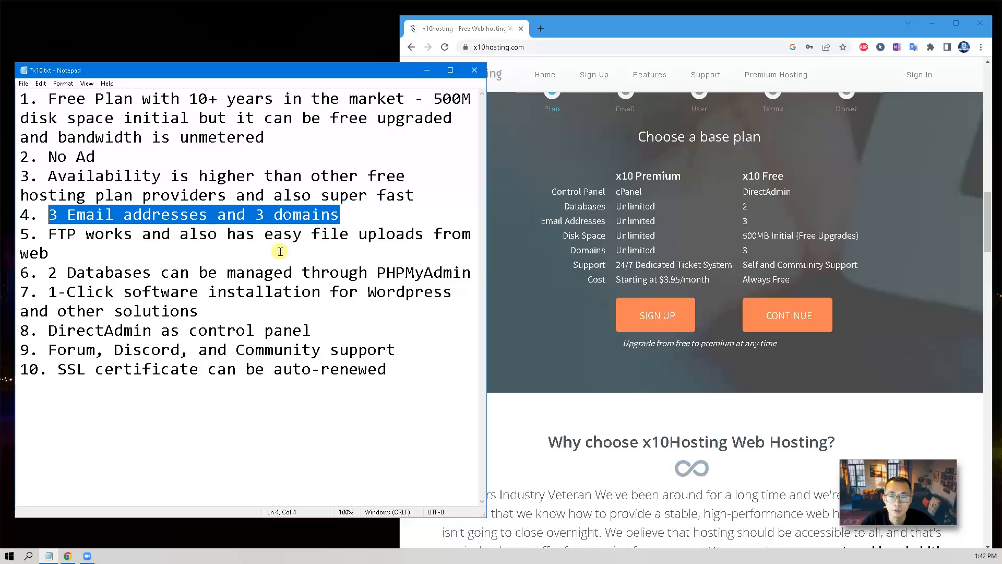
pyautogui.click(281, 251)
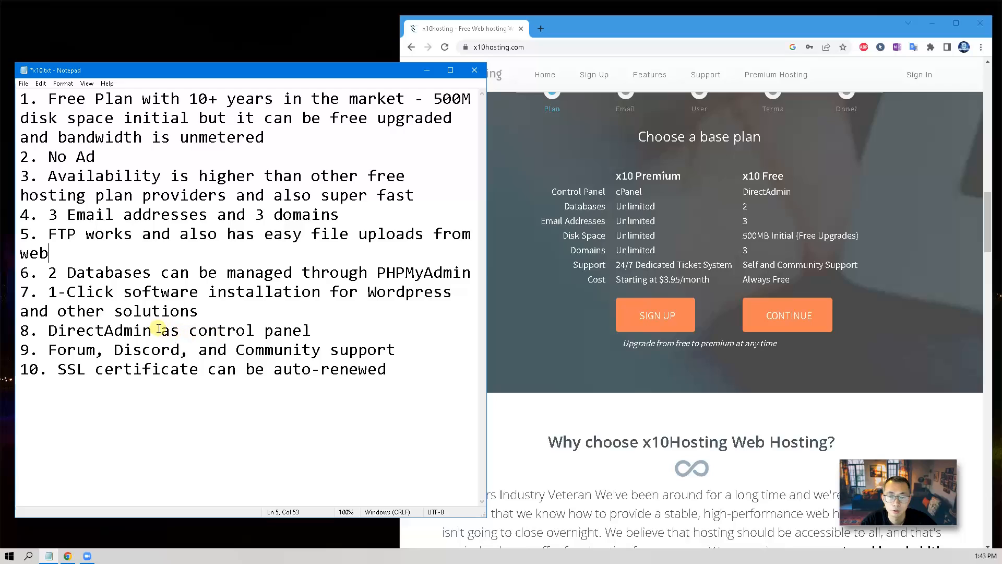
pyautogui.click(331, 331)
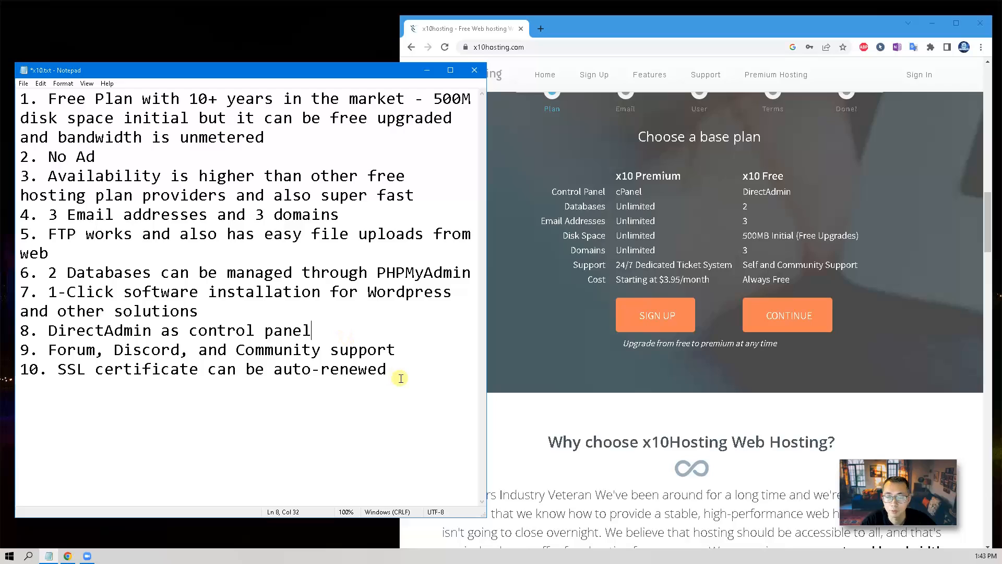
pyautogui.moveTo(410, 351); pyautogui.dragTo(205, 350)
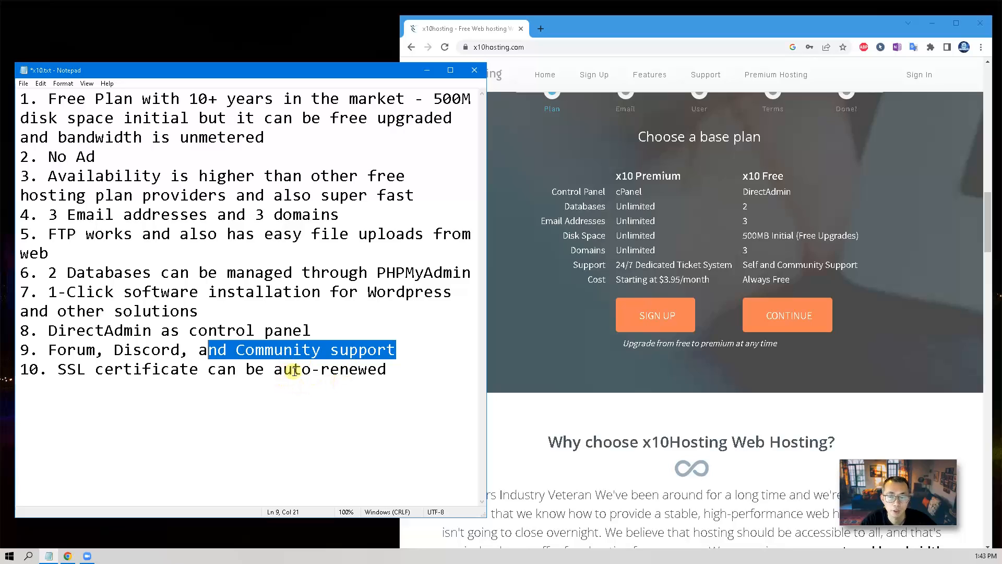
pyautogui.click(392, 372)
pyautogui.moveTo(377, 373); pyautogui.dragTo(57, 372)
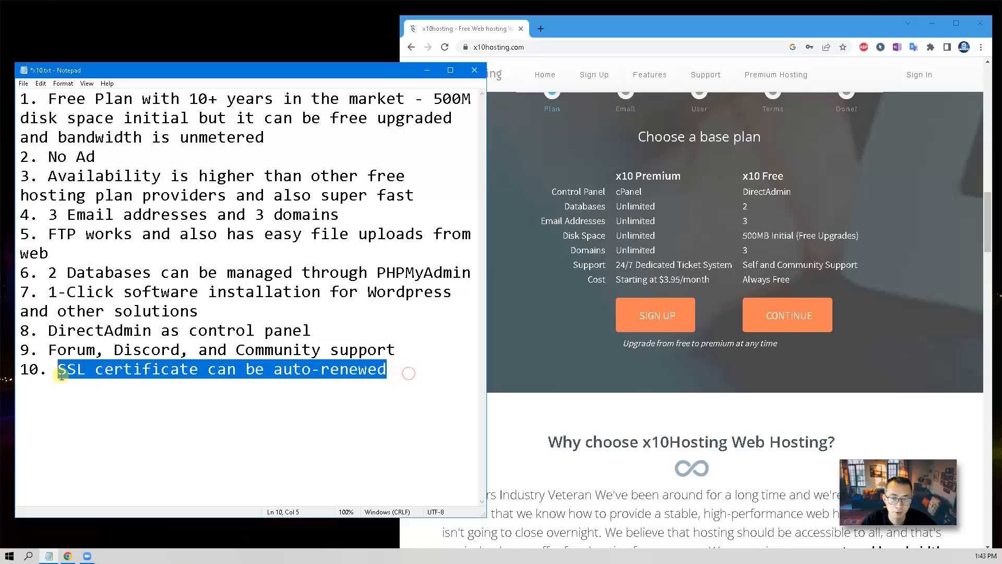
pyautogui.click(227, 388)
pyautogui.click(534, 299)
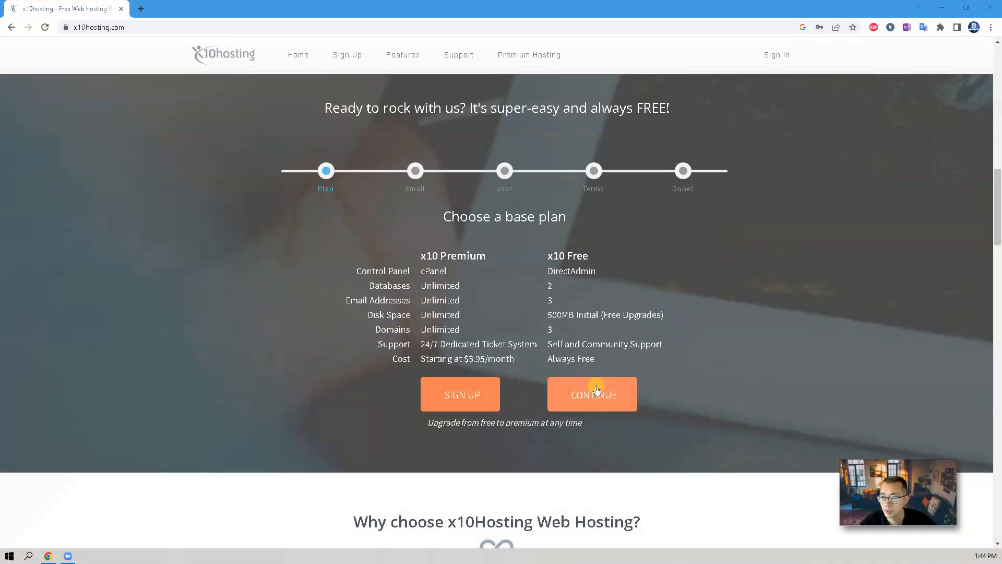
# Choose the free plan, paste the account e-mail, submit username and password, and save the password.
pyautogui.click(597, 392)
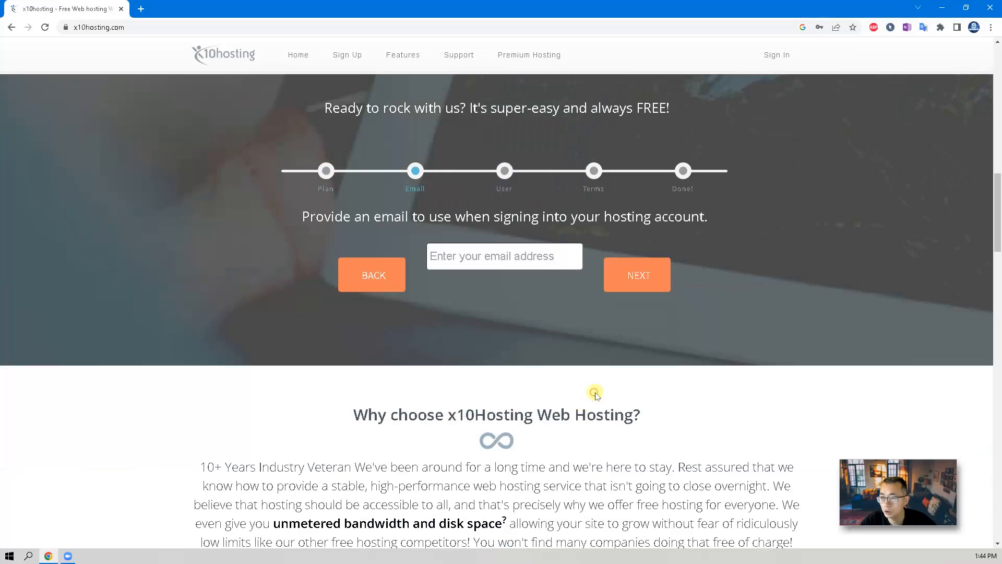
pyautogui.click(511, 255)
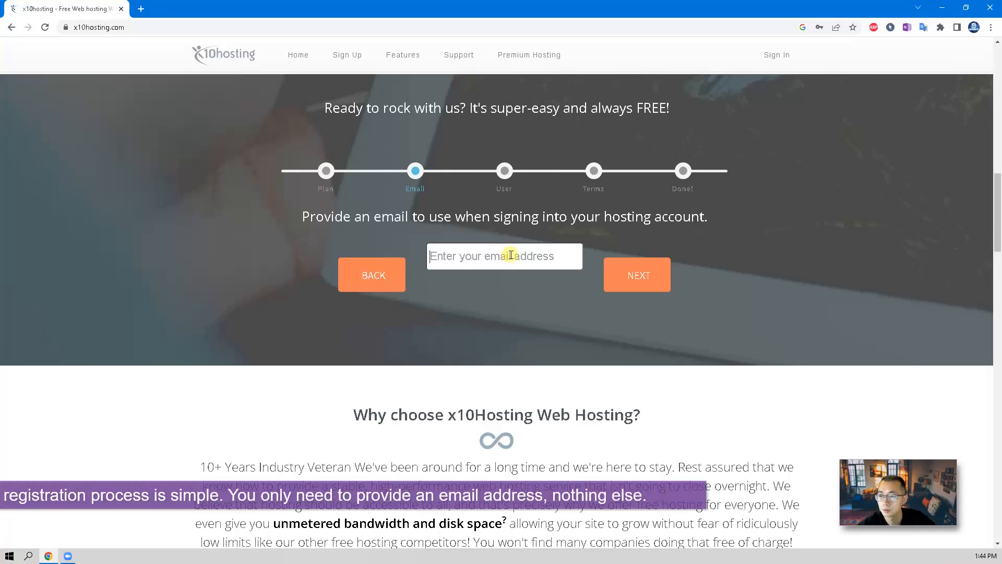
pyautogui.hotkey('ctrl', 'v')
pyautogui.click(637, 275)
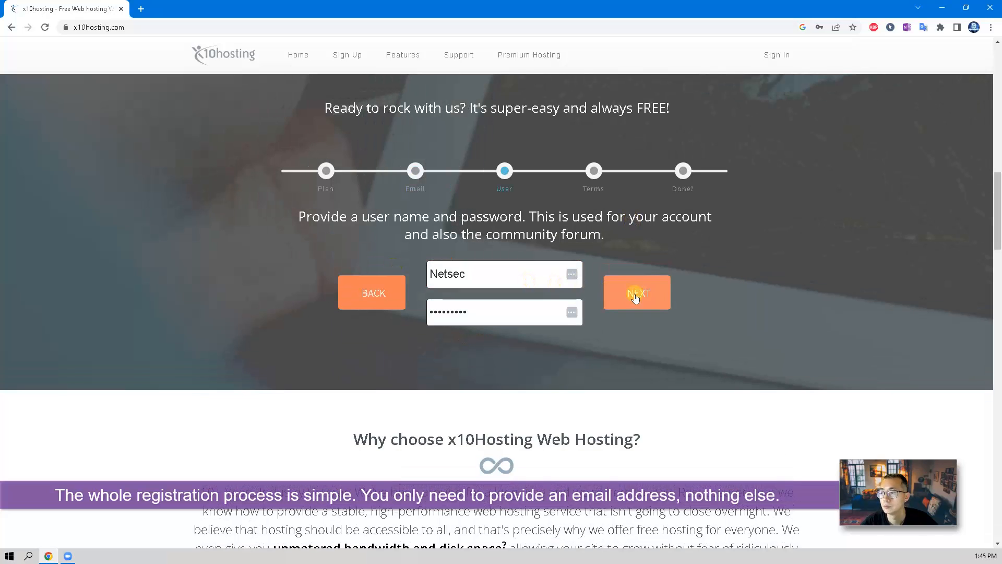
pyautogui.click(640, 294)
pyautogui.click(800, 176)
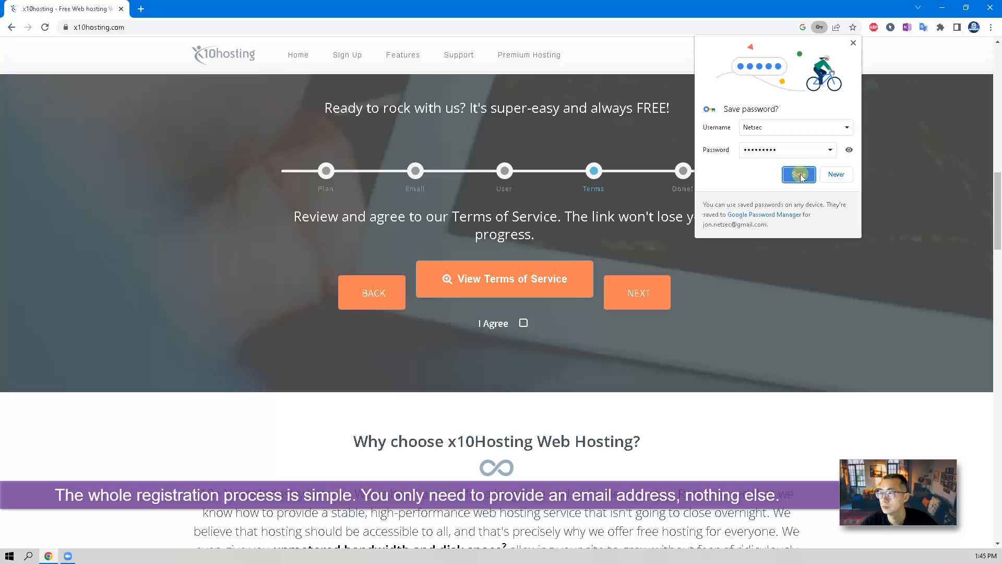
# Agree to and read the terms of service, pass the reCAPTCHA, and finish registration.
pyautogui.click(524, 323)
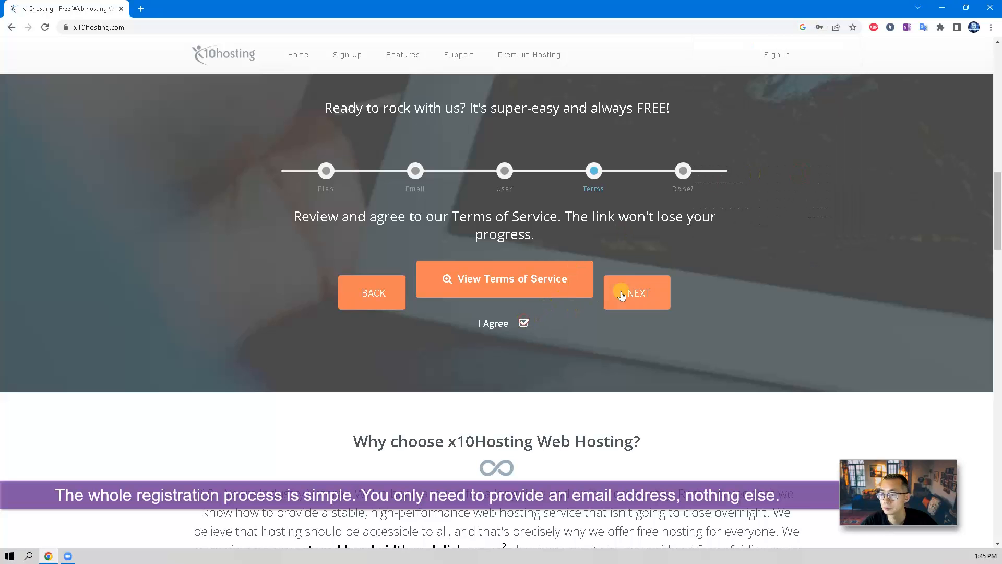
pyautogui.click(626, 290)
pyautogui.click(508, 287)
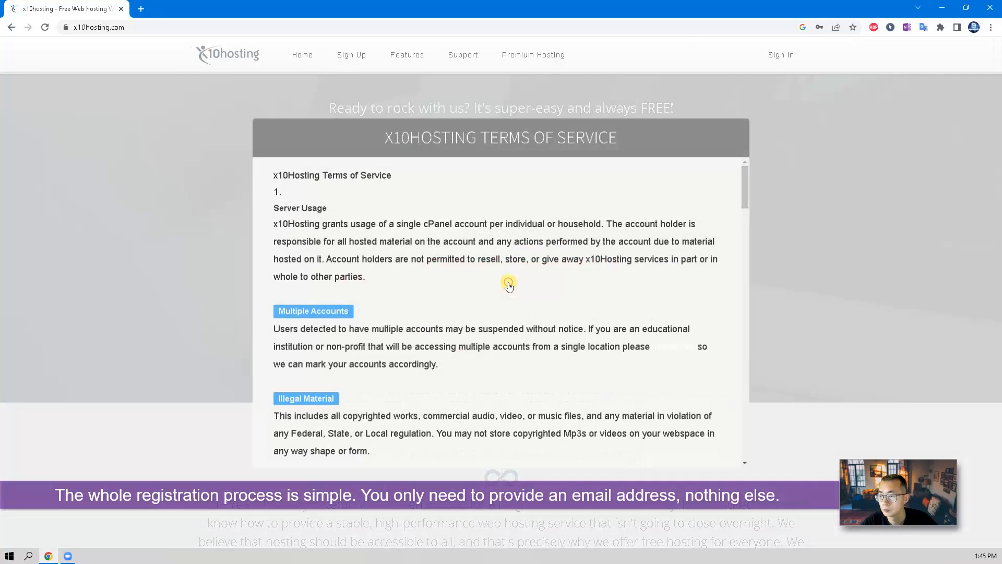
pyautogui.scroll(-10, 746, 183)
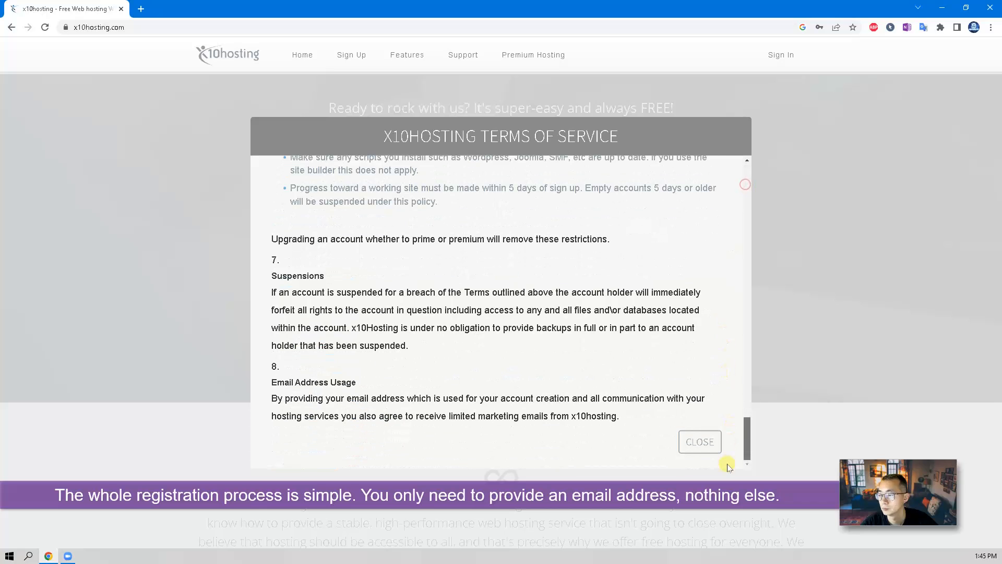
pyautogui.click(695, 442)
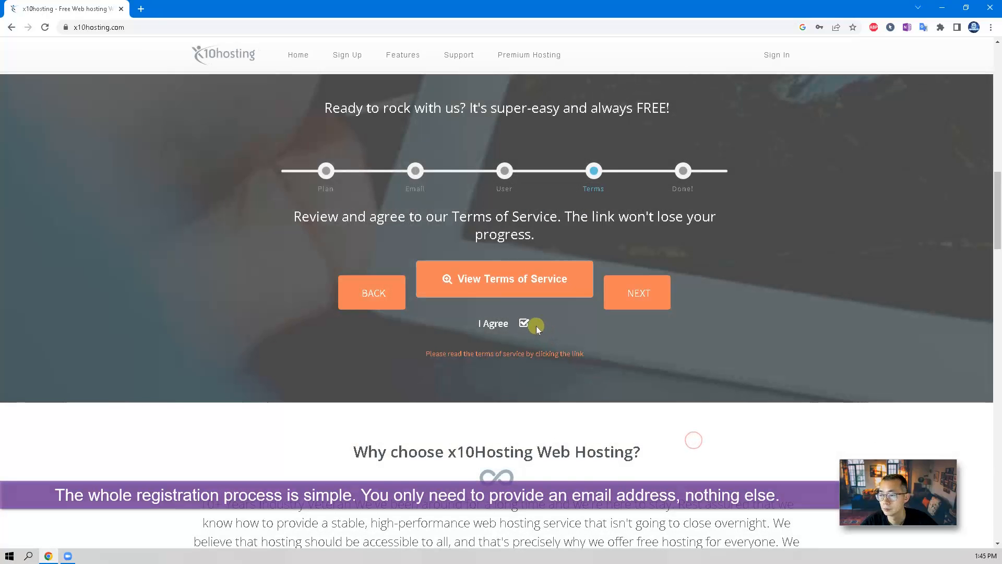
pyautogui.click(645, 294)
pyautogui.click(472, 277)
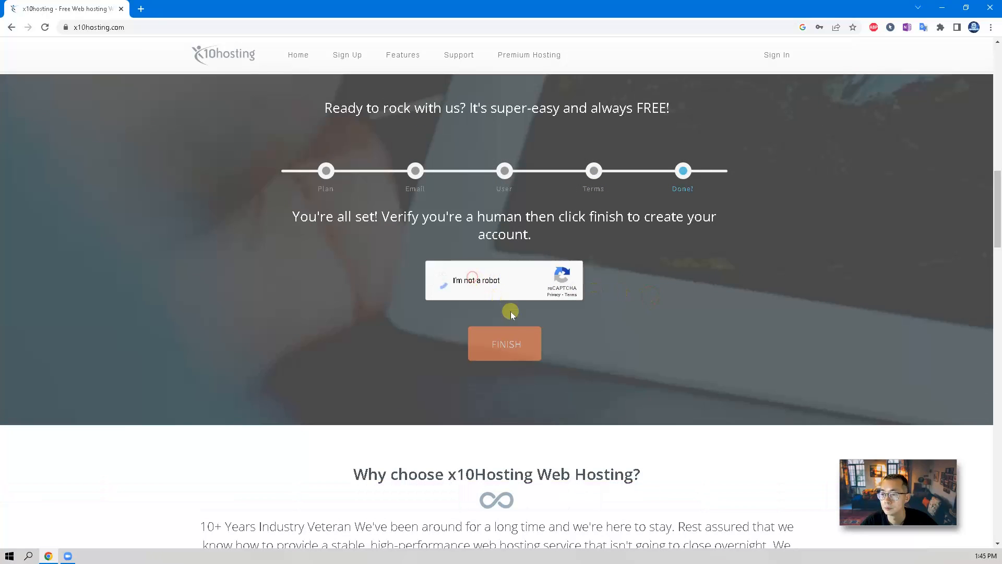
pyautogui.click(522, 346)
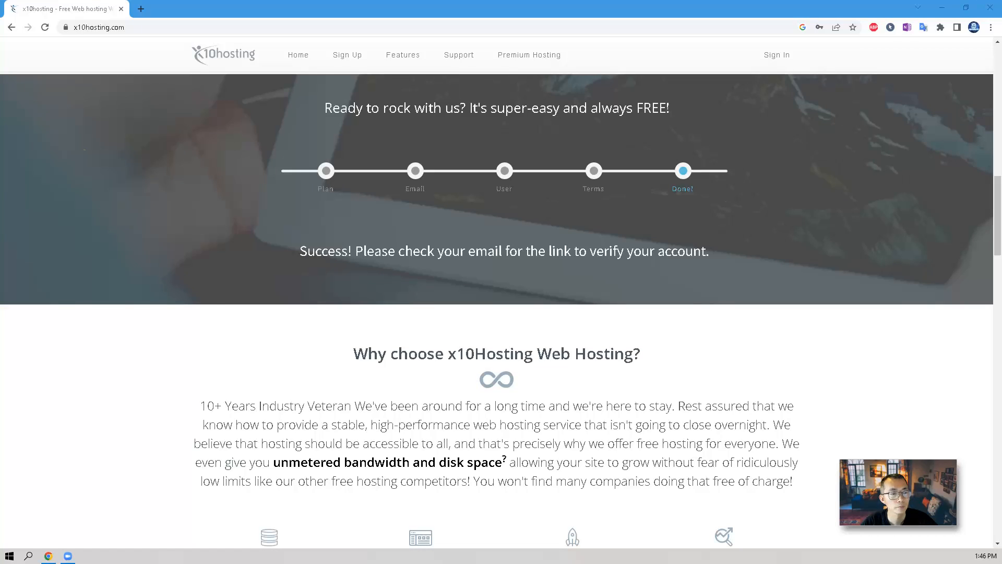
# Open the account verification link from the x10hosting e-mail in Gmail.
pyautogui.moveTo(0, 155); pyautogui.dragTo(588, 155)
pyautogui.scroll(-3, 625, 282)
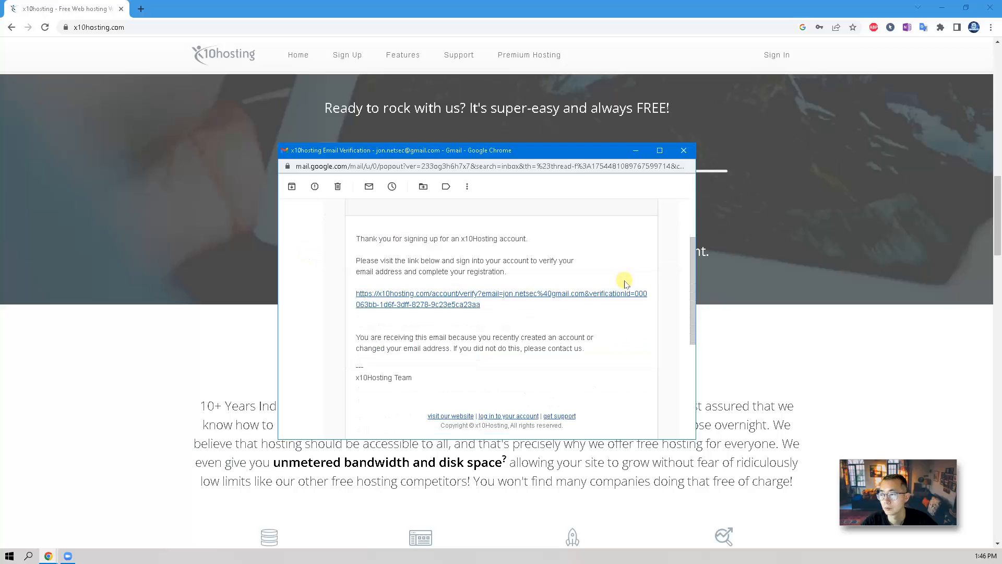
pyautogui.scroll(-3, 621, 282)
pyautogui.scroll(3, 548, 264)
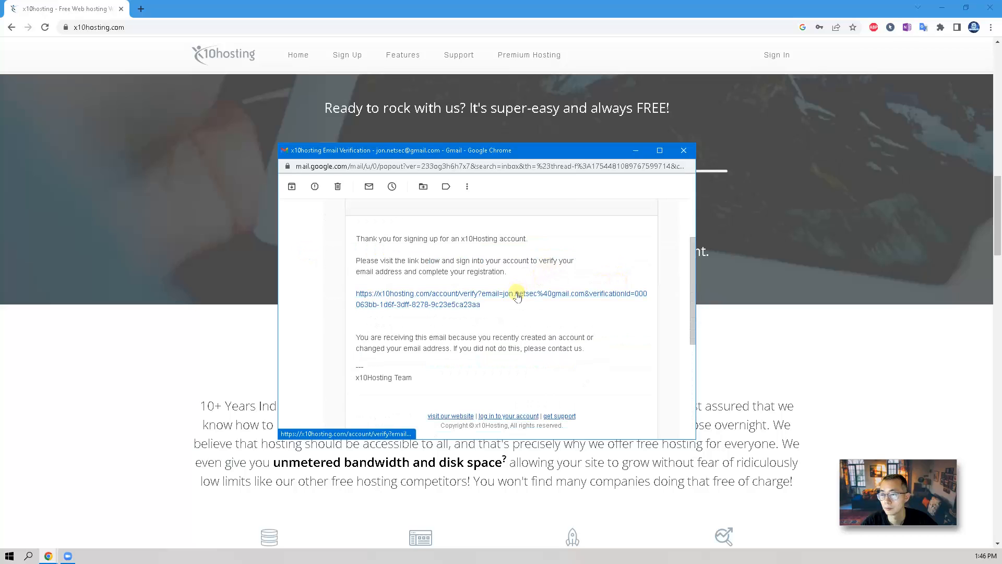
pyautogui.click(517, 296)
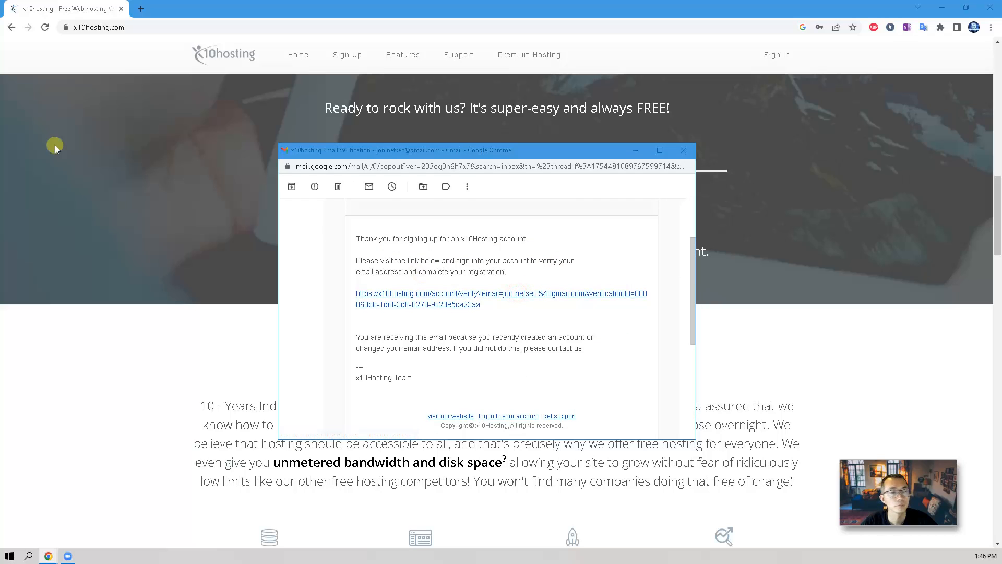
# Merge the verification page into the main window, reach the login screen and tick Remember me.
pyautogui.moveTo(55, 146); pyautogui.dragTo(295, 110)
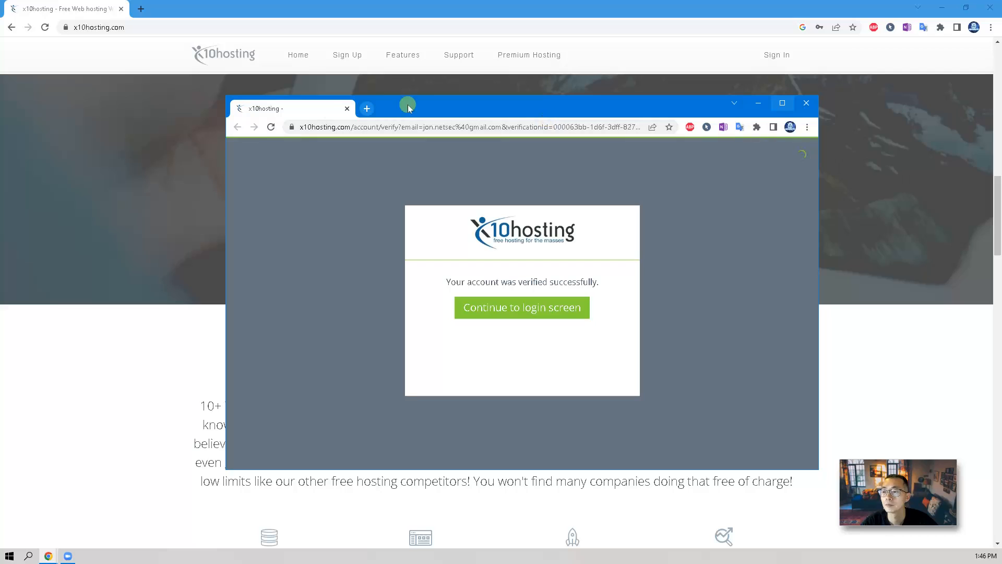
pyautogui.moveTo(408, 108); pyautogui.dragTo(261, 33)
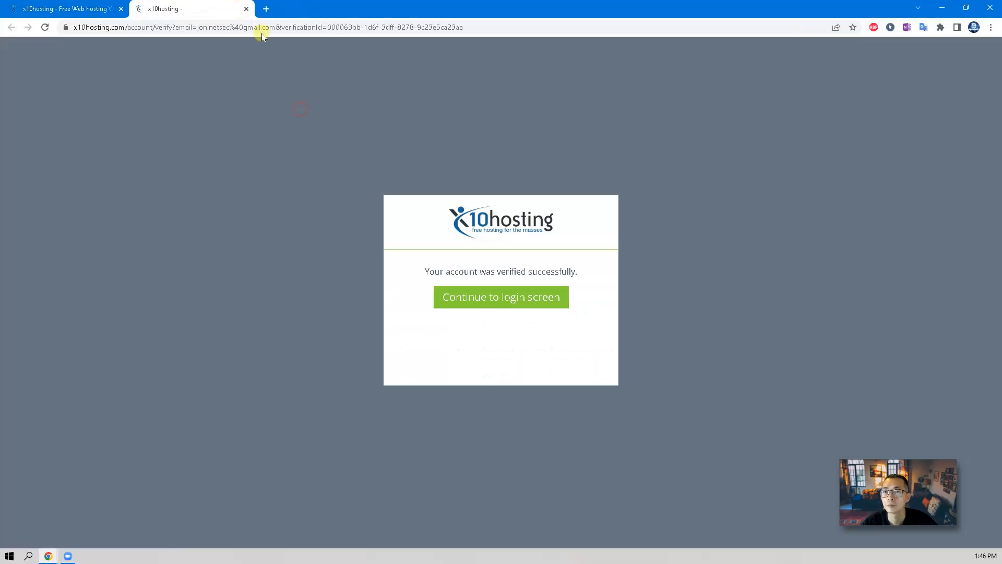
pyautogui.click(510, 298)
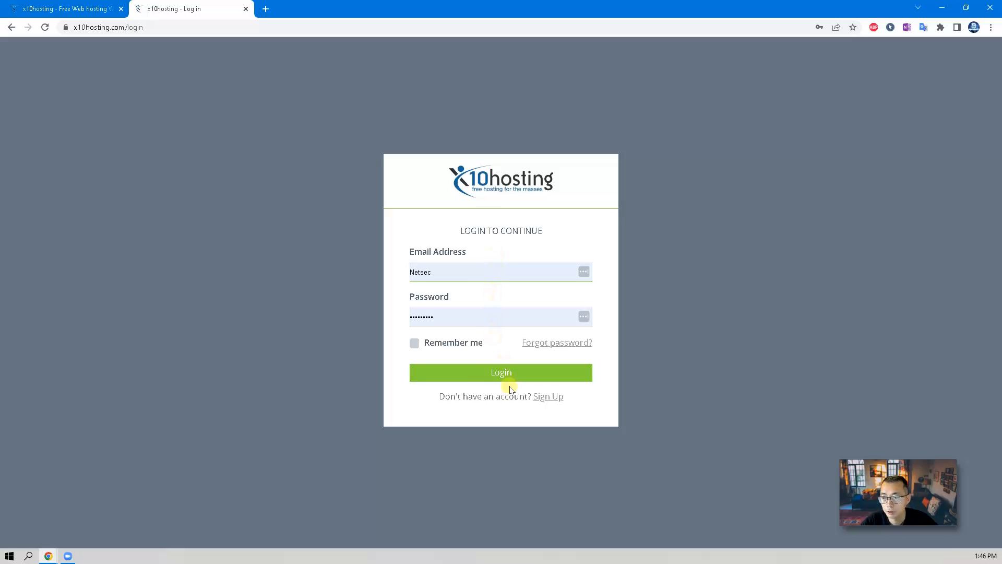
pyautogui.click(469, 343)
pyautogui.click(547, 372)
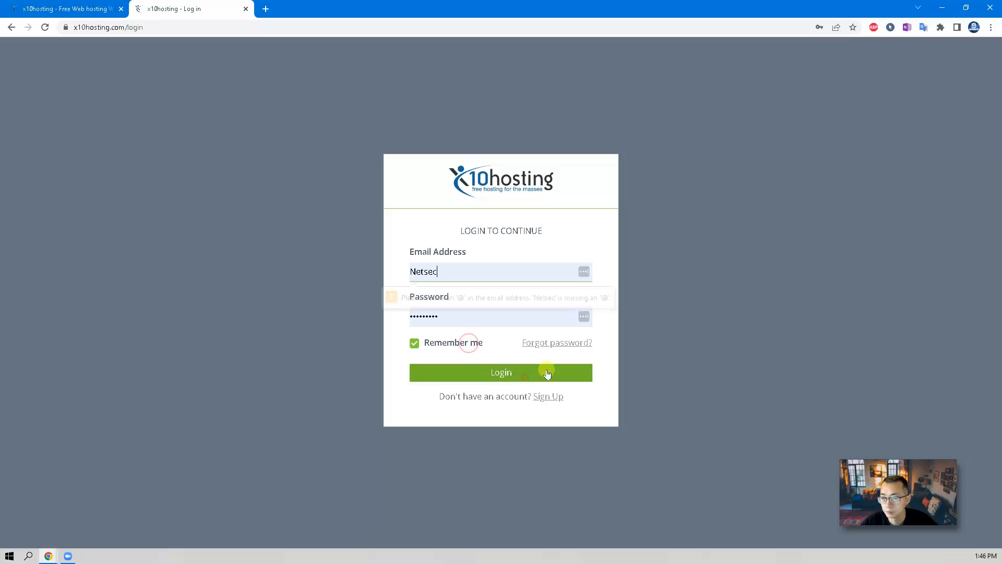
# Log in with the account e-mail address, save the password in Chrome, and close the welcome notice.
pyautogui.hotkey('ctrl', 'a')
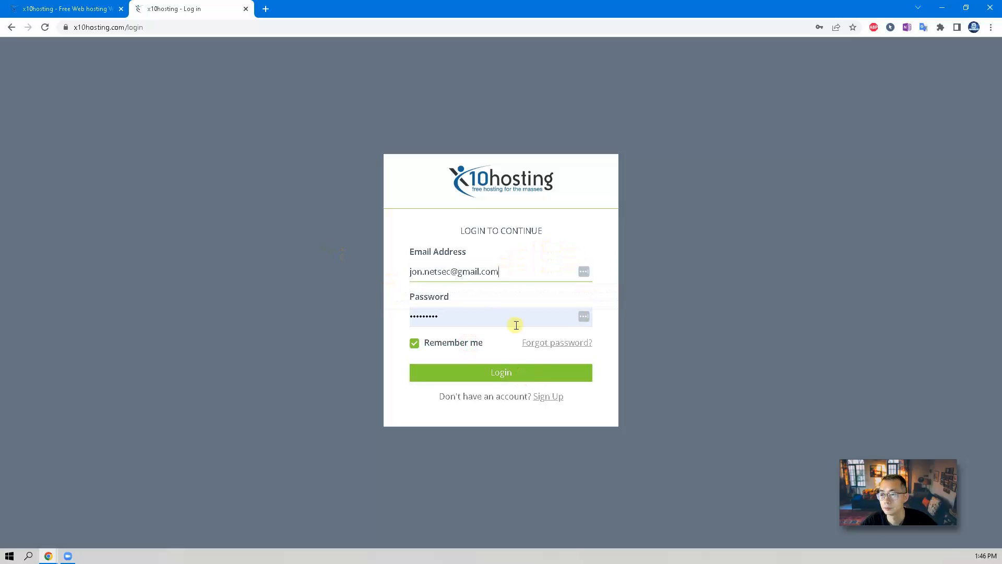
pyautogui.click(530, 371)
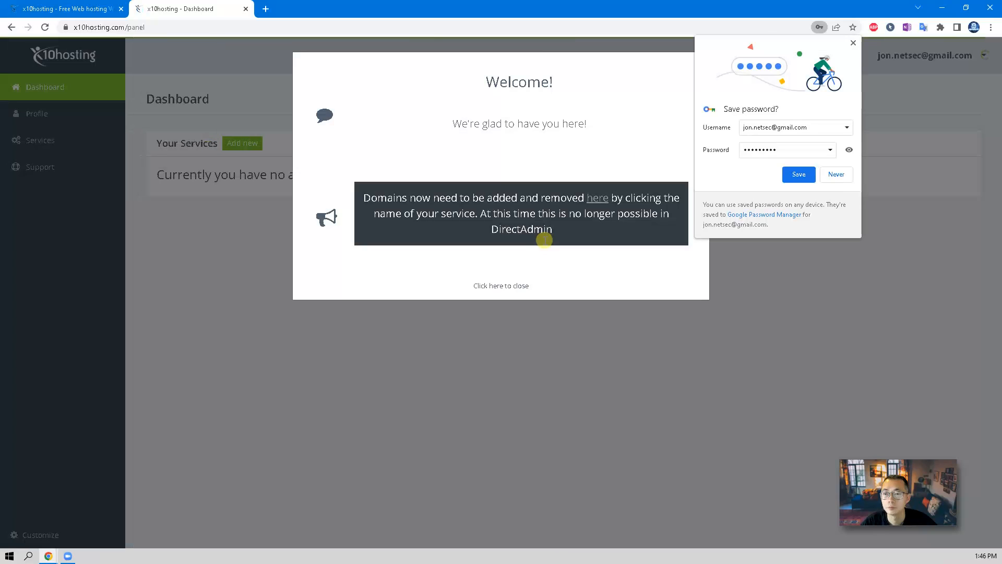
pyautogui.click(799, 175)
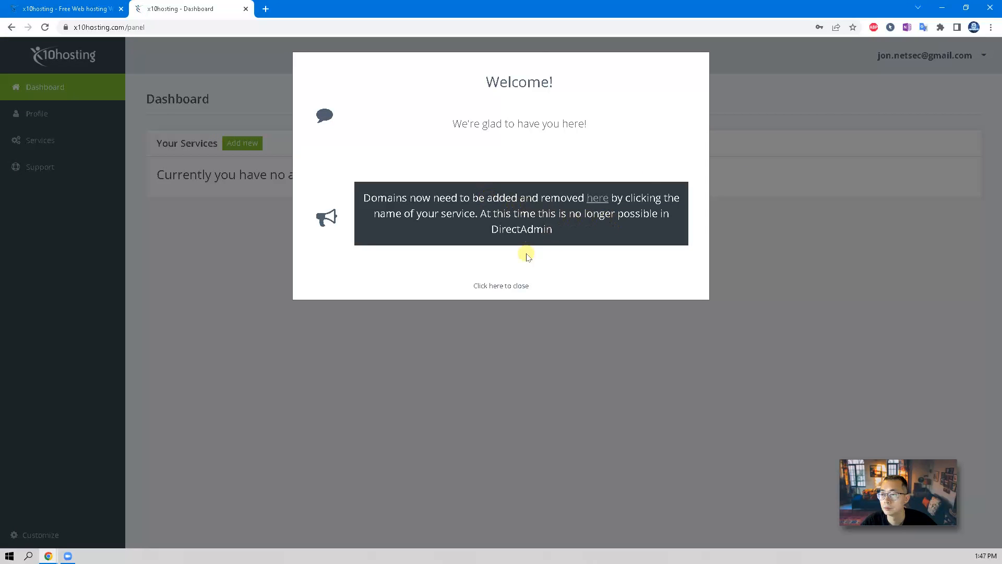
pyautogui.click(525, 285)
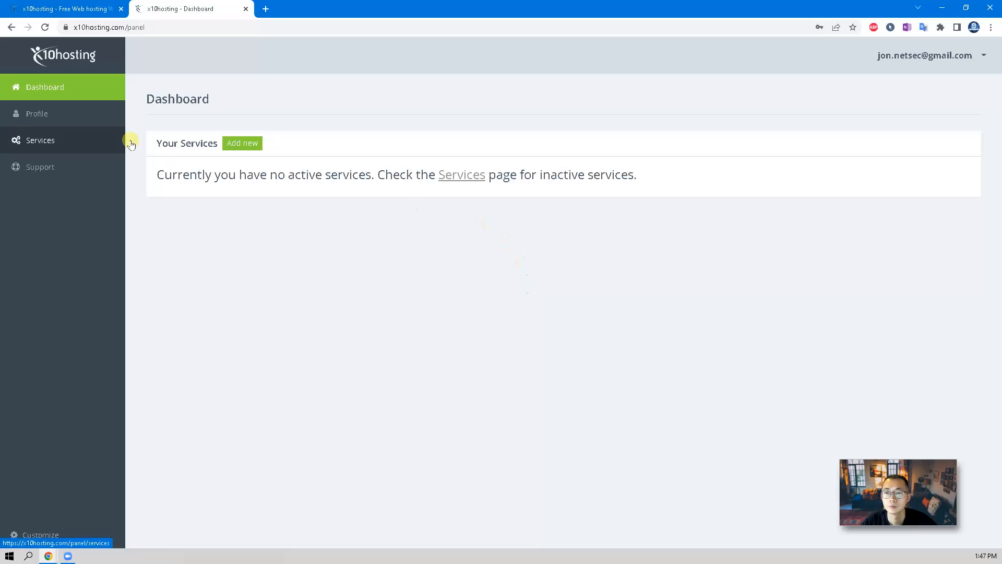
# Add a free hosting service for subdomain 'netsec' on the x10.mx ending and view the plan's details.
pyautogui.click(250, 149)
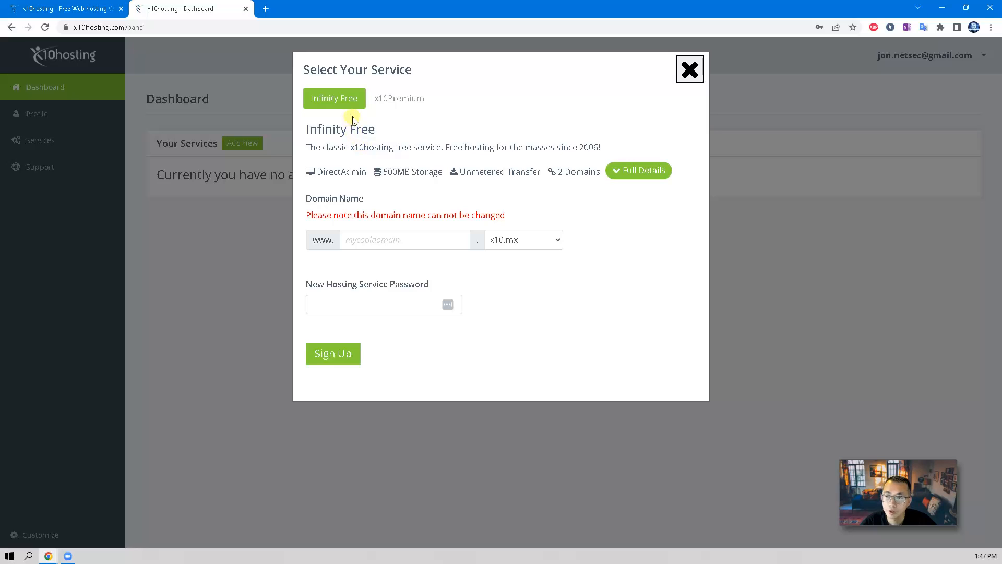
pyautogui.click(390, 244)
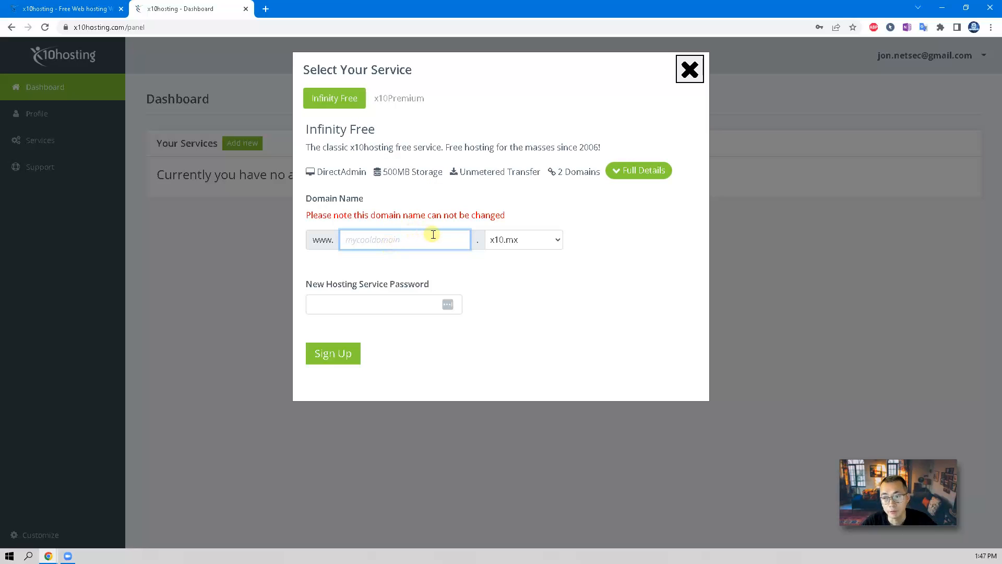
pyautogui.click(553, 240)
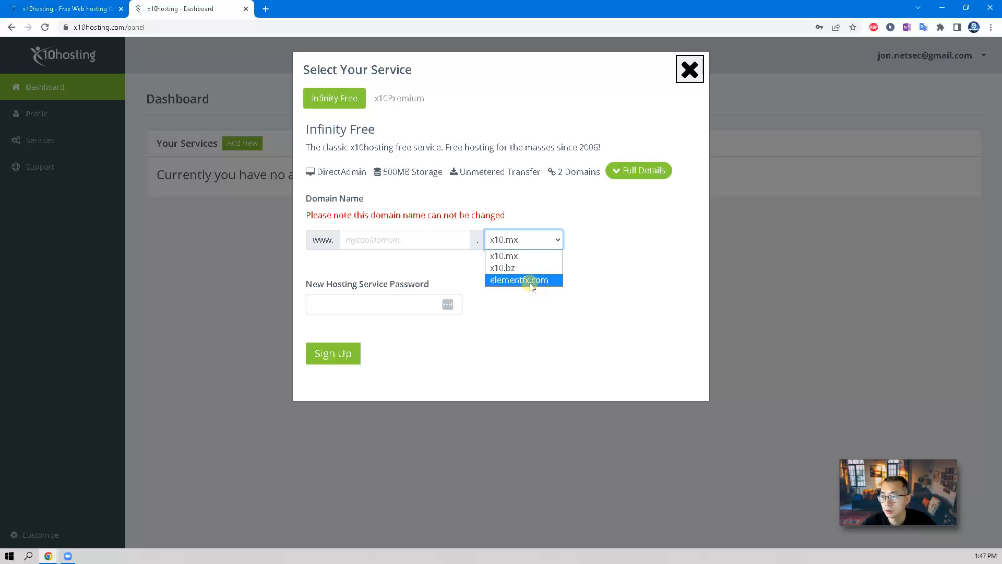
pyautogui.click(515, 255)
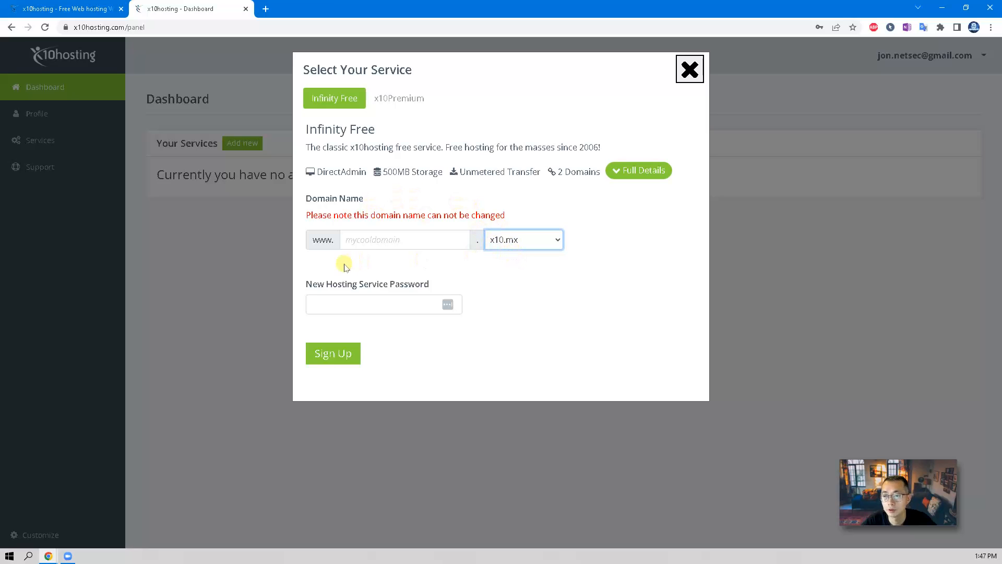
pyautogui.click(370, 240)
pyautogui.write('n')
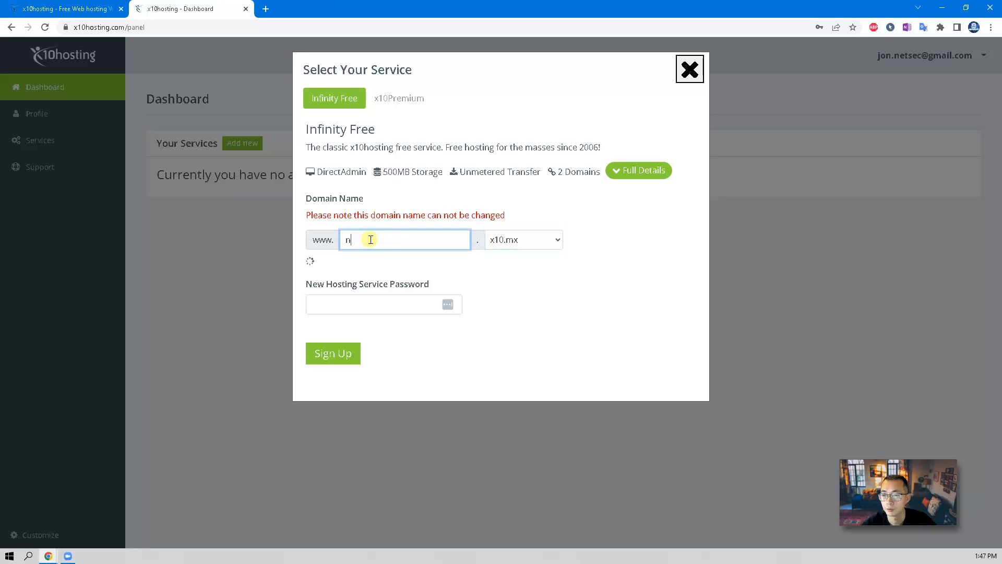
pyautogui.write('etsec')
pyautogui.moveTo(507, 215); pyautogui.dragTo(304, 216)
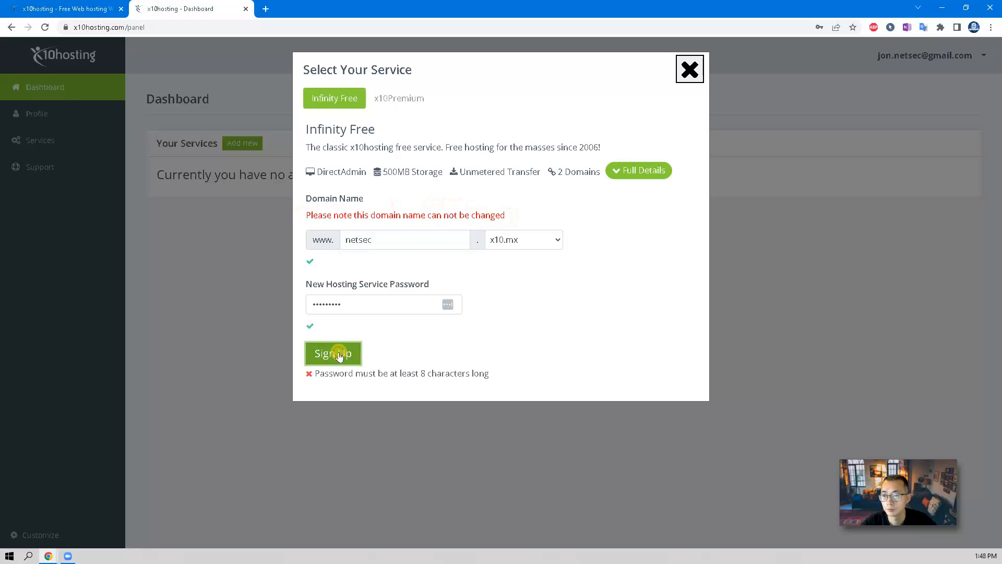
pyautogui.click(333, 353)
pyautogui.click(620, 178)
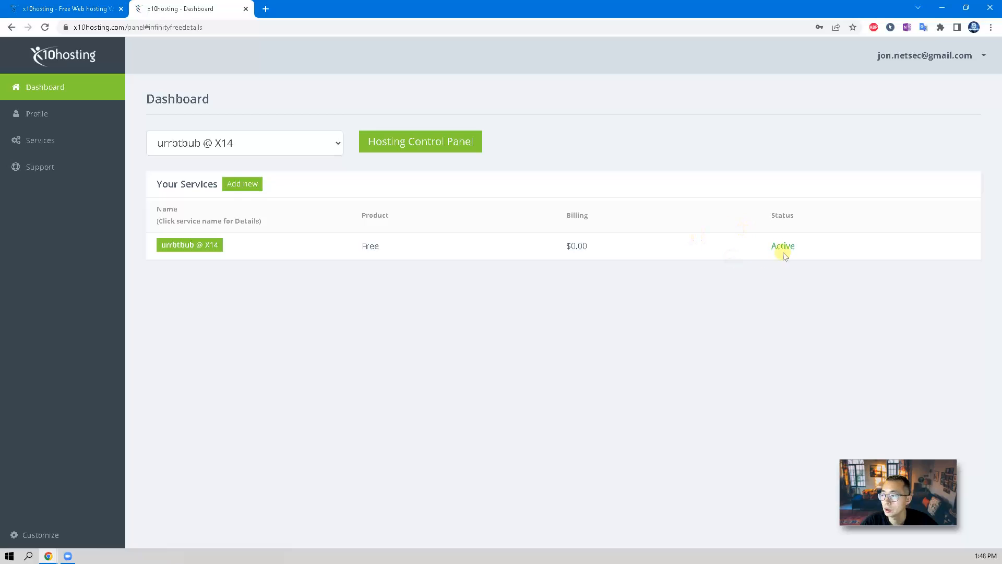
# Open the Active netsec.x10.mx free service's details page from the Your Services table.
pyautogui.moveTo(815, 249); pyautogui.dragTo(766, 246)
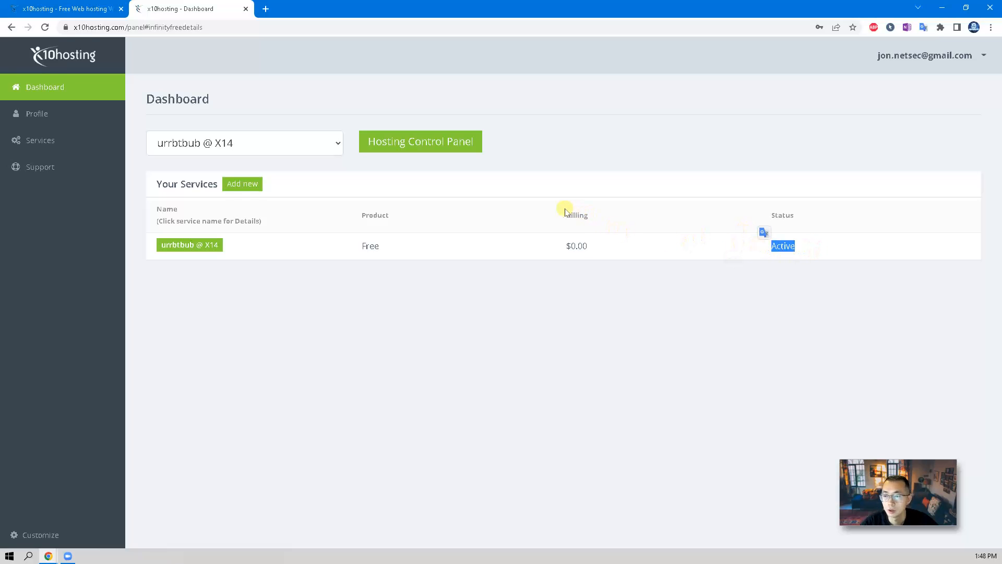
pyautogui.moveTo(600, 251); pyautogui.dragTo(444, 243)
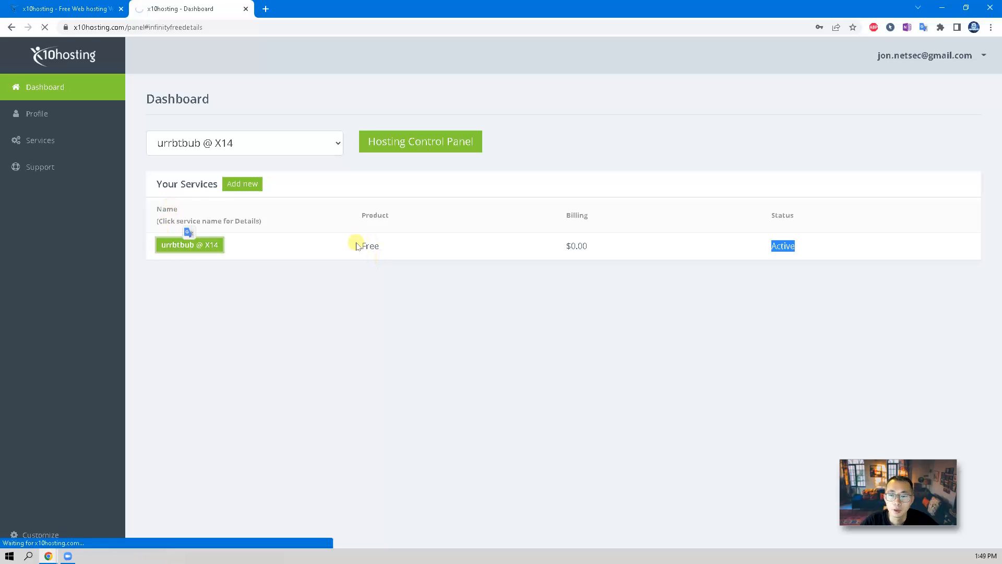
pyautogui.click(211, 250)
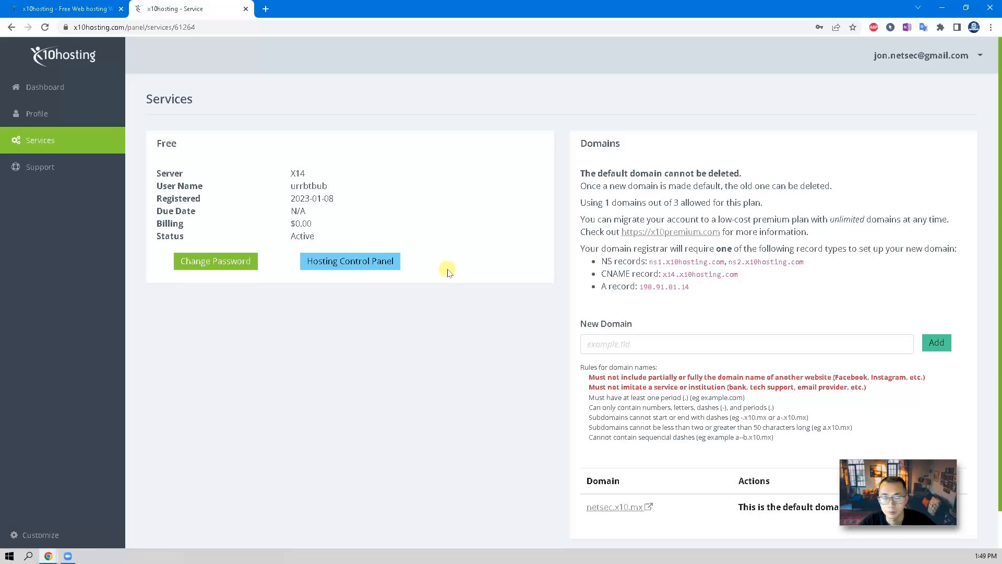
# Open the DirectAdmin hosting control panel for netsec.x10.mx.
pyautogui.click(385, 262)
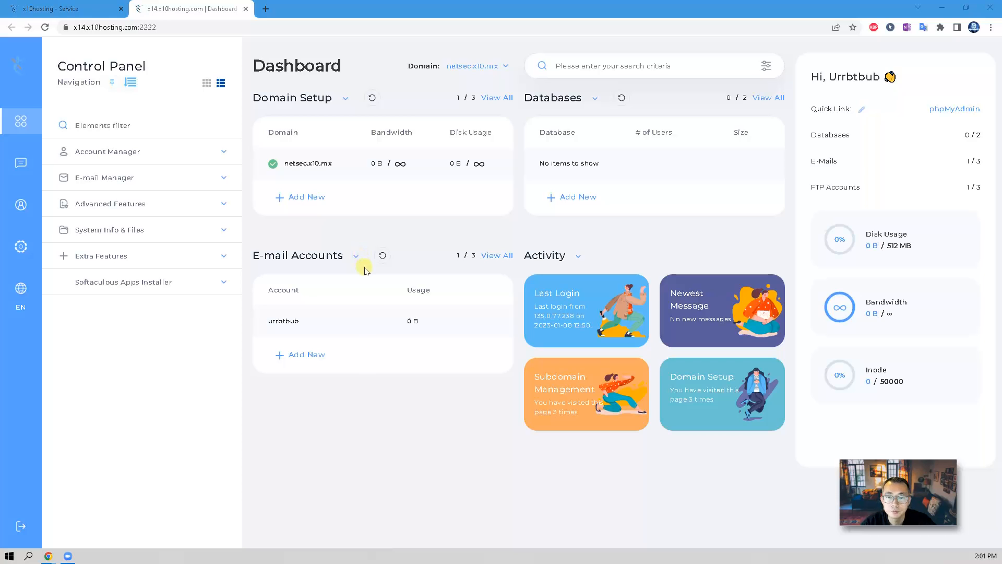
# Open the E-mail Accounts list and copy the netsec.x10.mx domain from the default mailbox address.
pyautogui.click(214, 178)
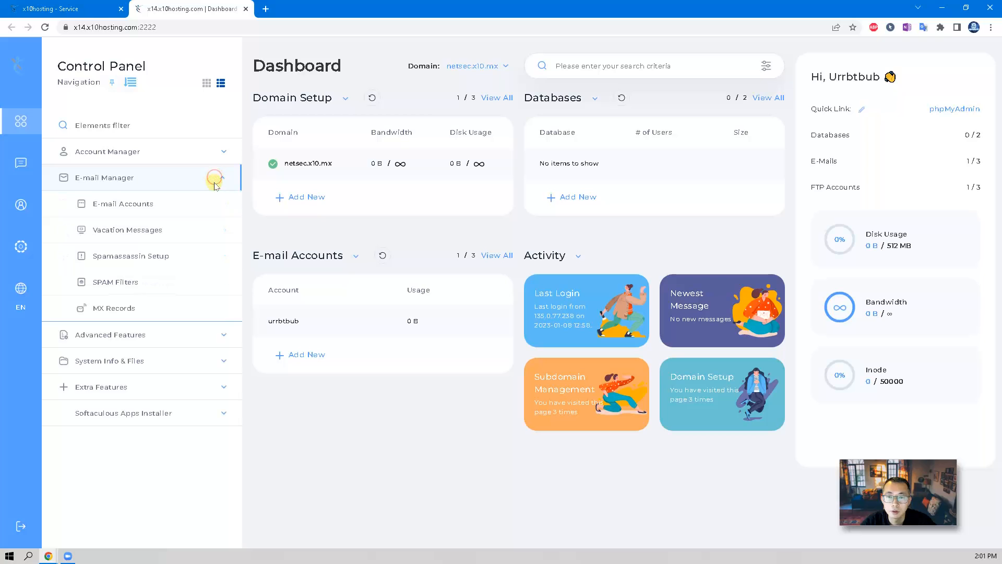
pyautogui.click(190, 208)
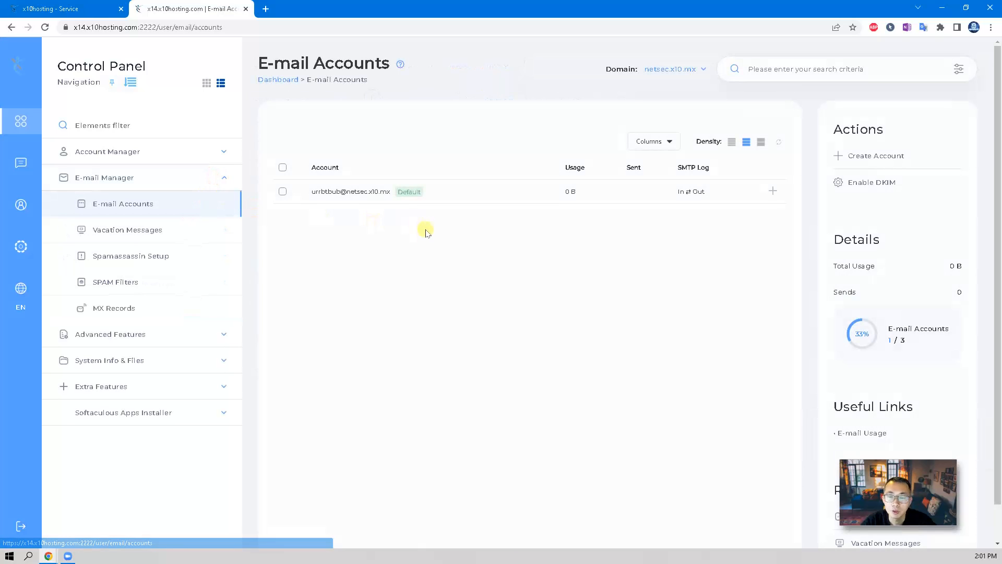
pyautogui.click(211, 151)
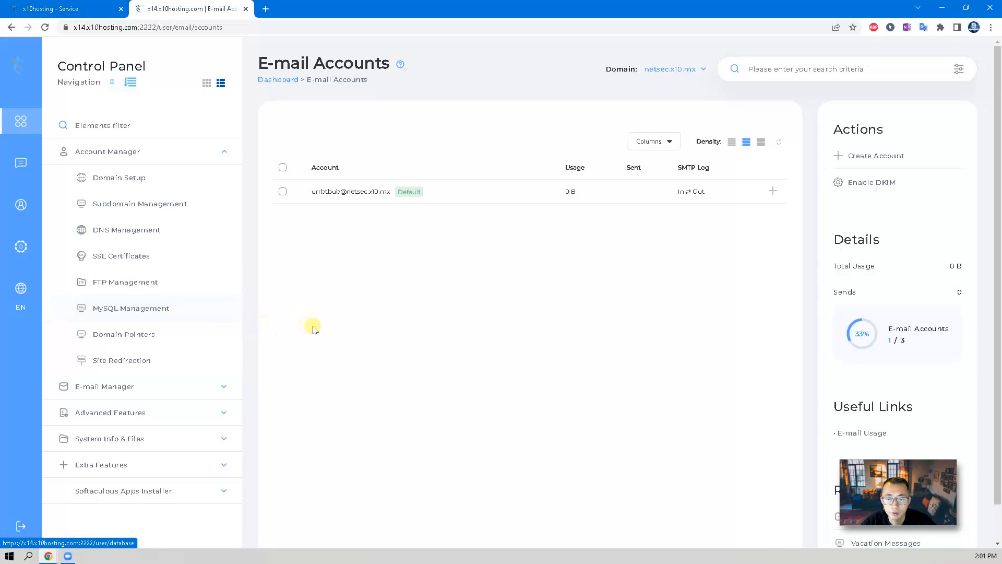
pyautogui.scroll(-1, 313, 327)
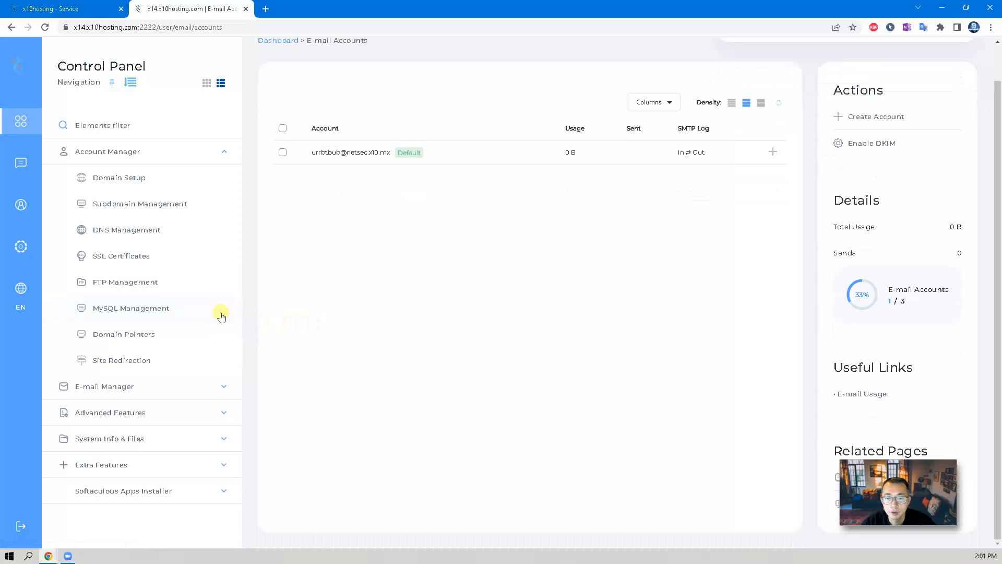
pyautogui.click(214, 384)
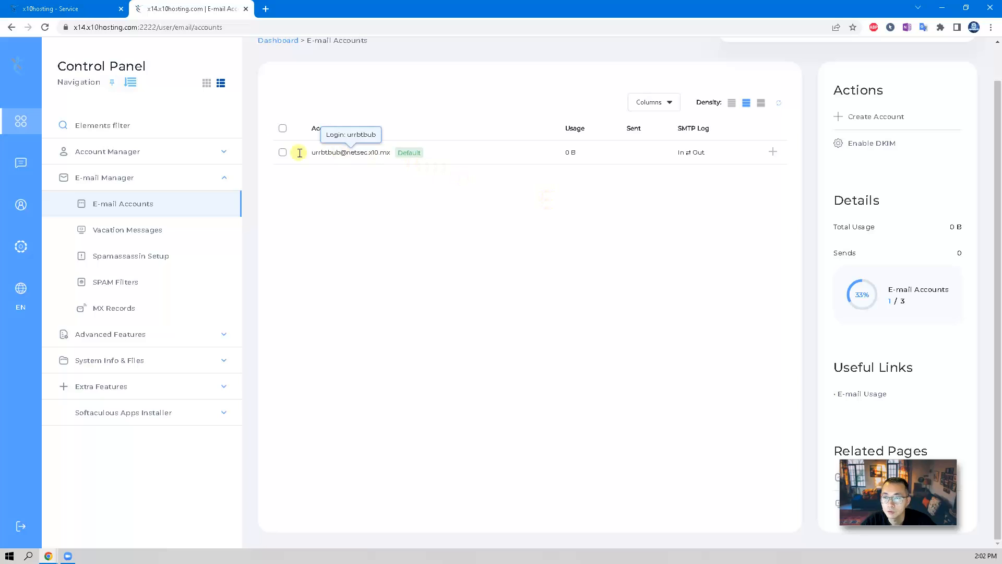
pyautogui.click(775, 153)
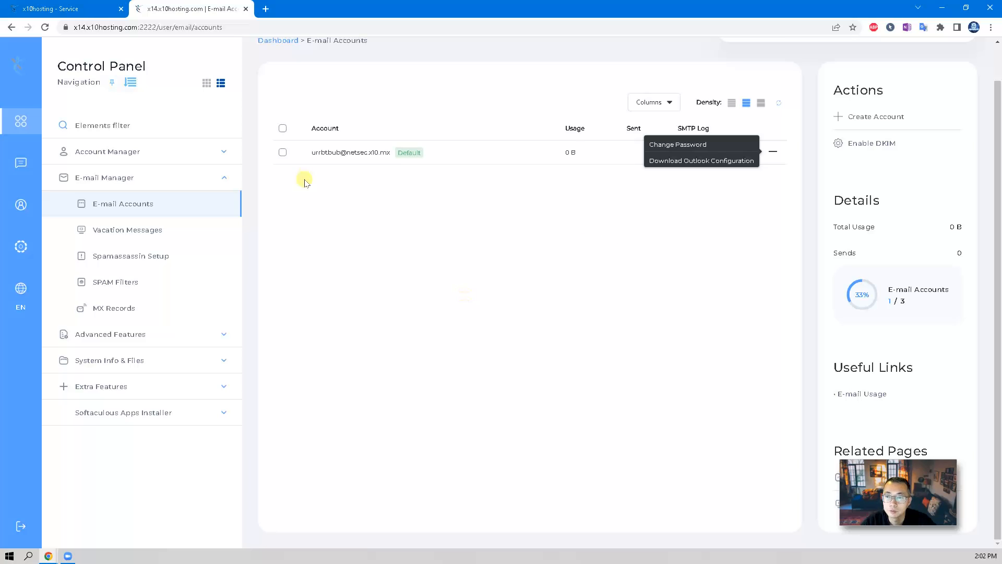
pyautogui.moveTo(305, 150); pyautogui.dragTo(391, 155)
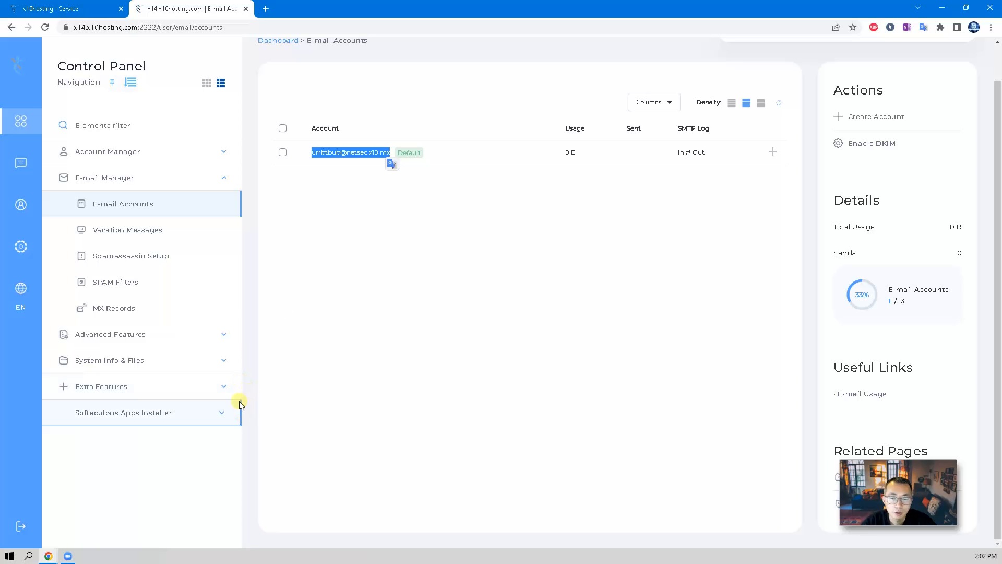
pyautogui.click(225, 417)
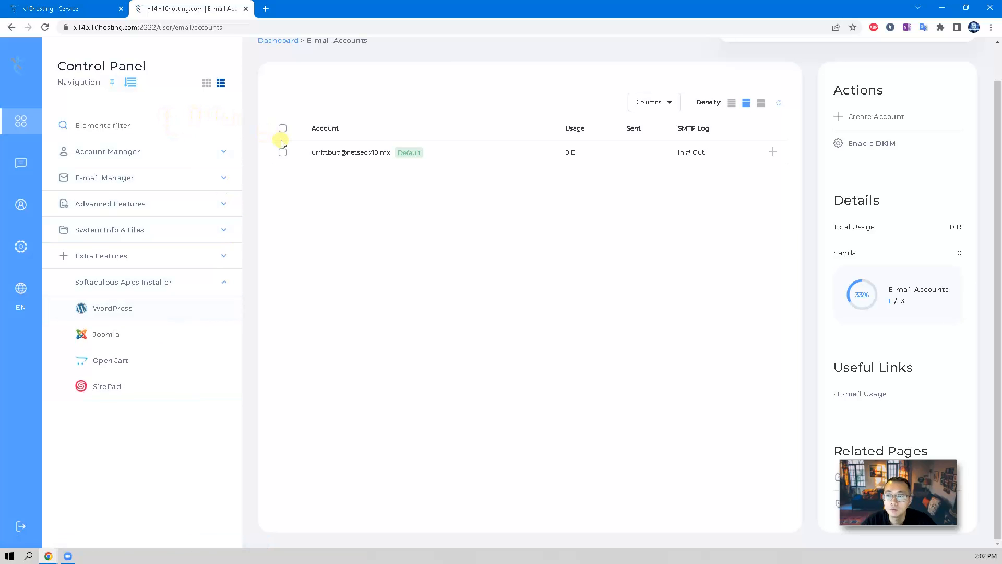
pyautogui.moveTo(347, 153); pyautogui.dragTo(391, 153)
pyautogui.hotkey('ctrl', 'c')
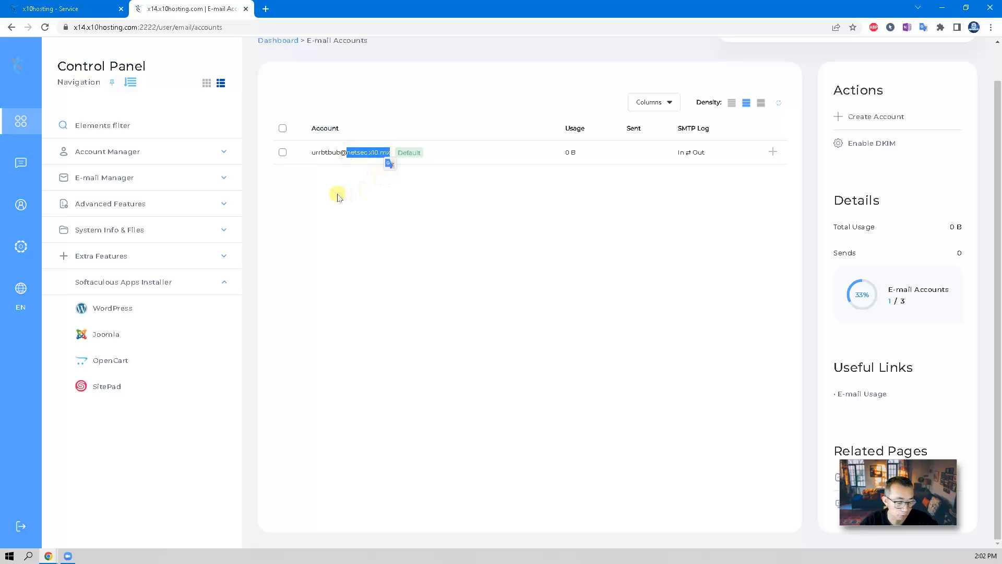
# Load netsec.x10.mx in Chrome, check its placeholder welcome page, then return to DirectAdmin.
pyautogui.click(102, 8)
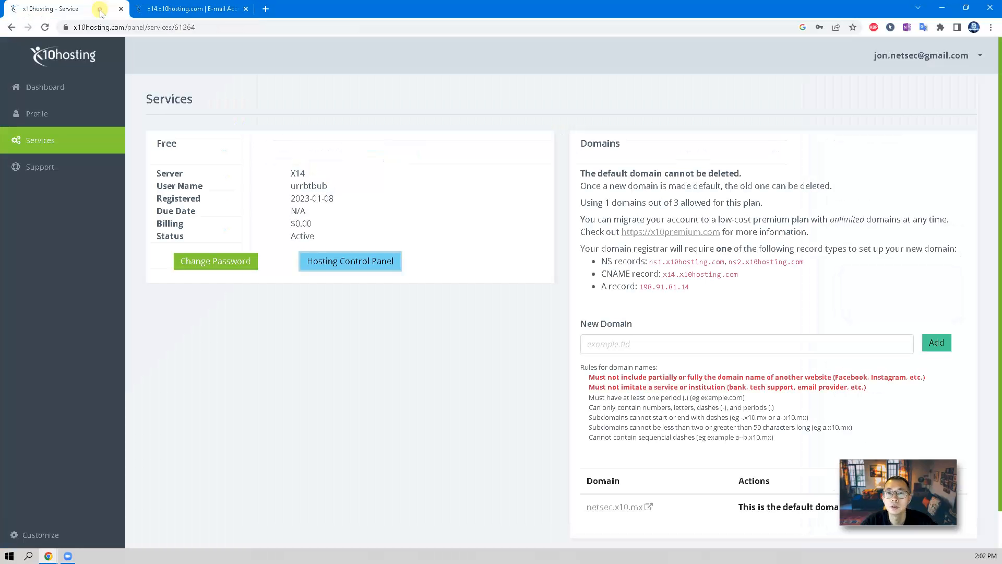
pyautogui.click(105, 27)
pyautogui.hotkey('ctrl', 'v')
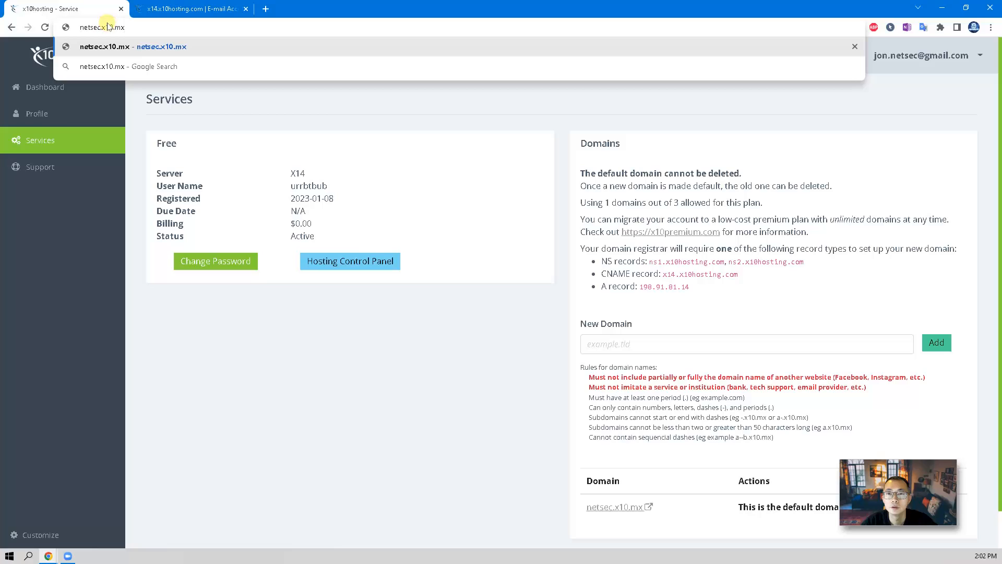
pyautogui.press('Return')
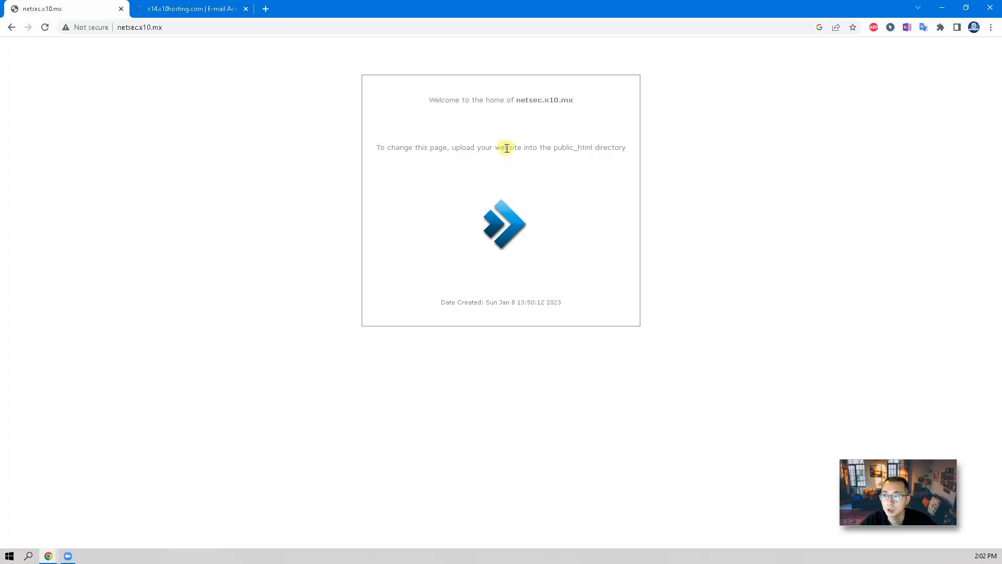
pyautogui.moveTo(555, 147); pyautogui.dragTo(595, 149)
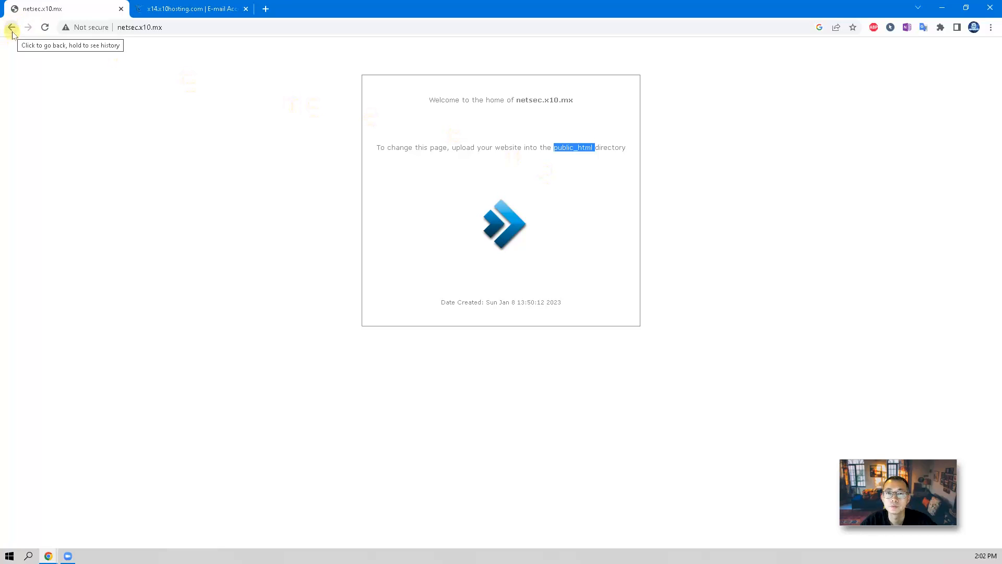
pyautogui.click(170, 9)
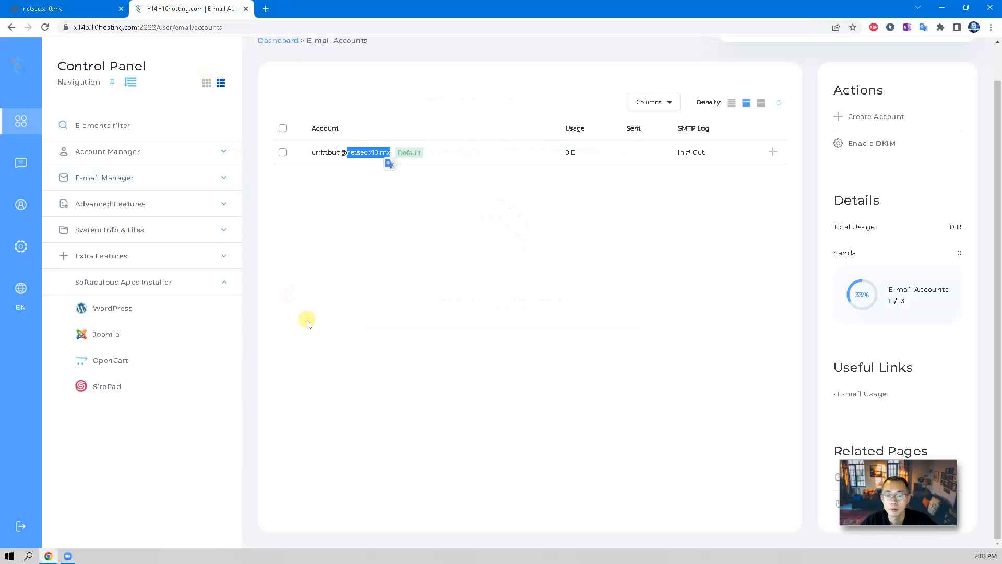
# Go to Extra Features > Softaculous Apps Installer and open the WordPress page.
pyautogui.click(186, 312)
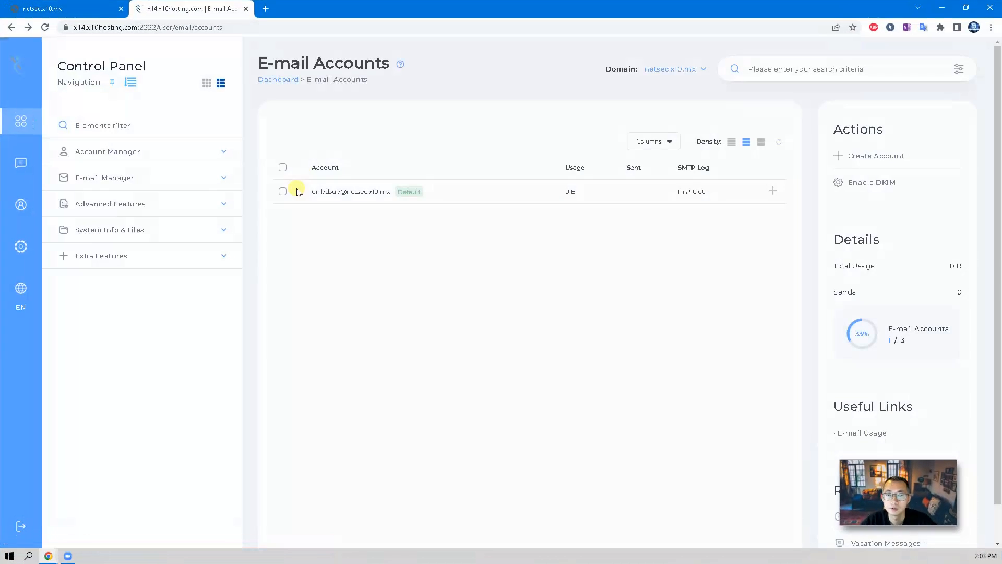
pyautogui.click(237, 261)
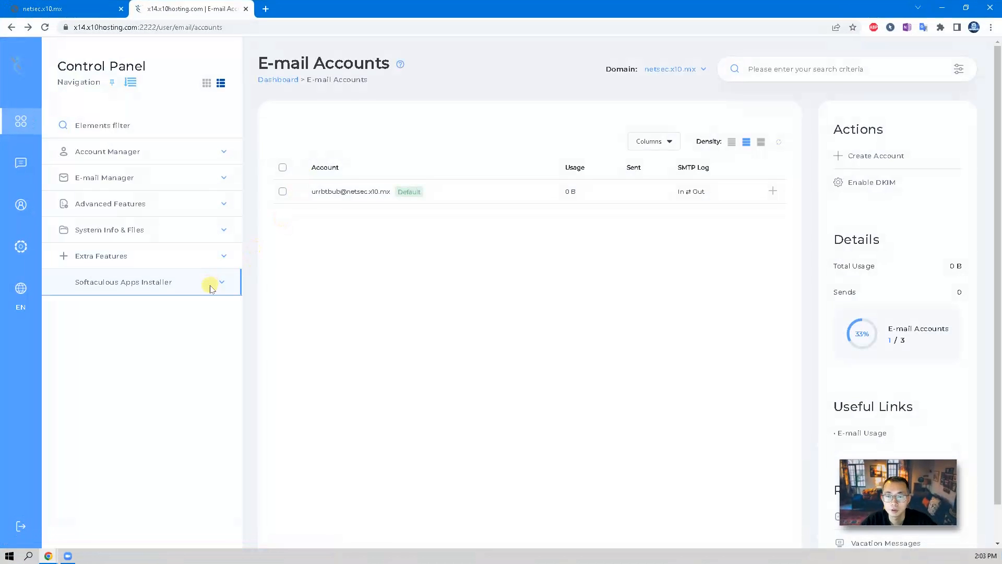
pyautogui.click(210, 285)
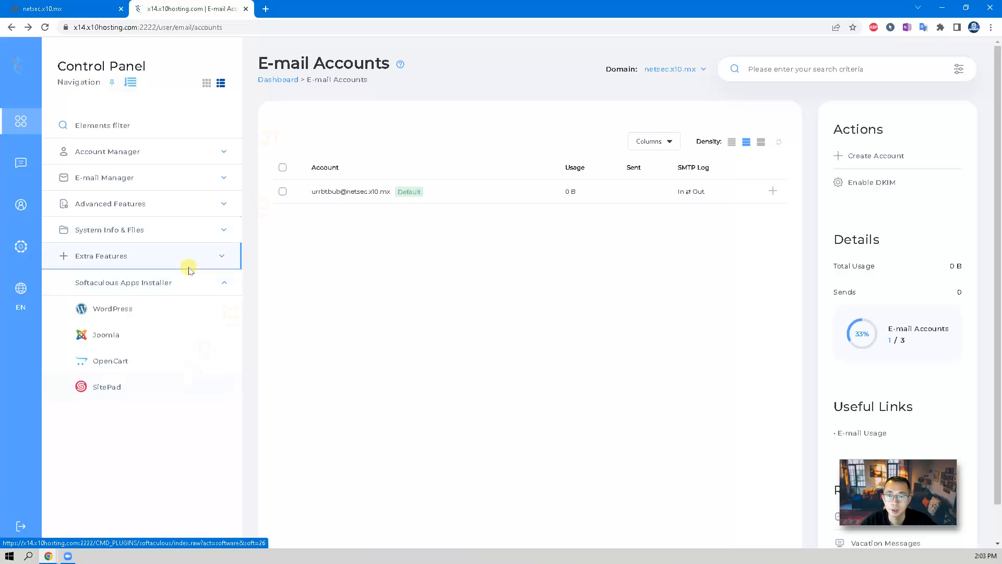
pyautogui.click(162, 318)
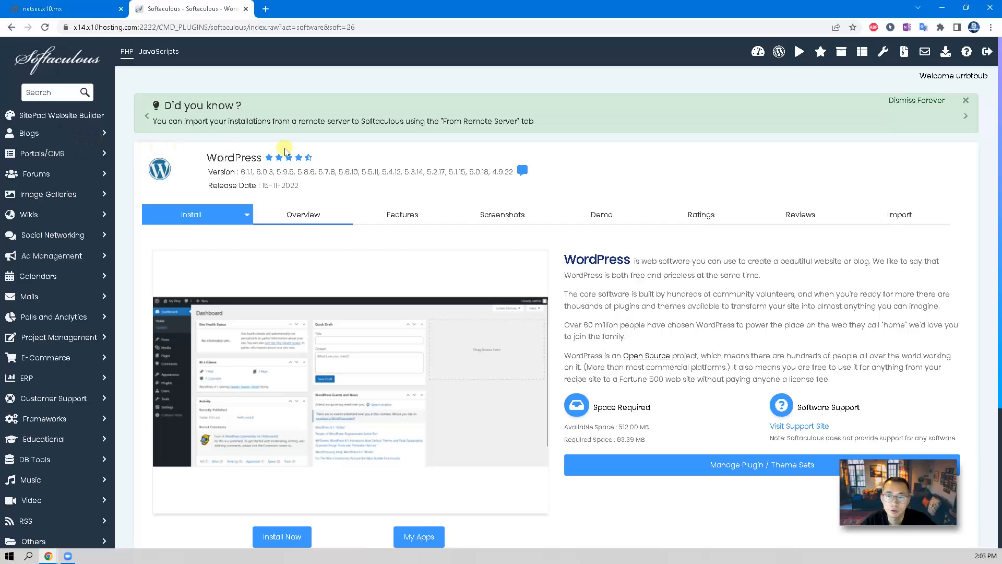
# Start a new WordPress install and rename the site to 'Netsec x10 Blog'.
pyautogui.scroll(-1, 295, 172)
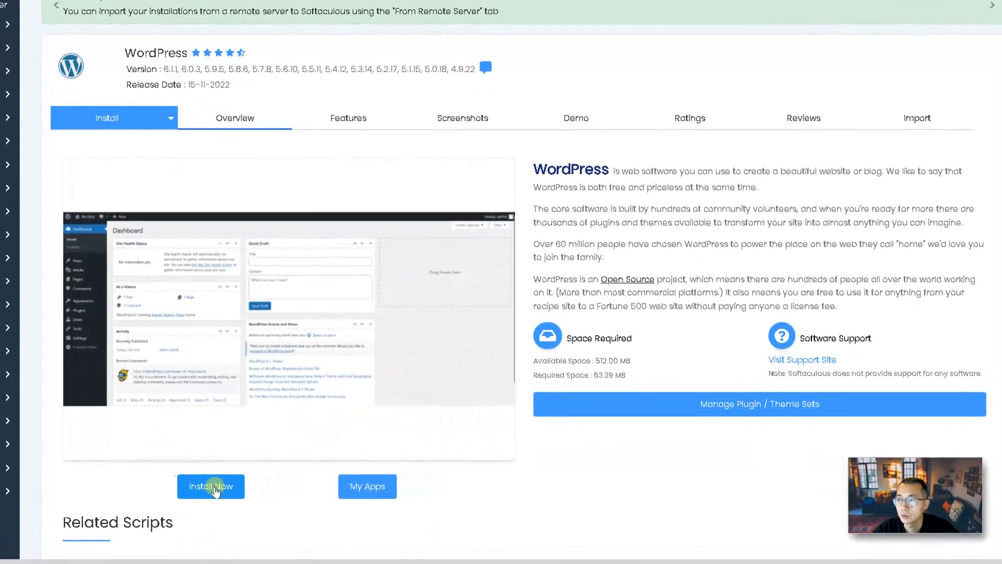
pyautogui.click(283, 485)
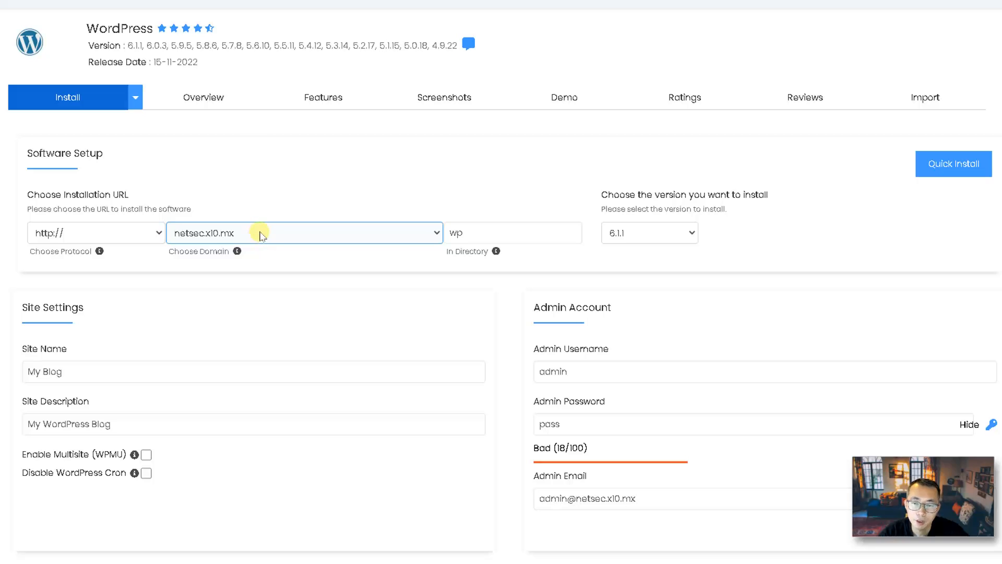
pyautogui.scroll(-2, 418, 224)
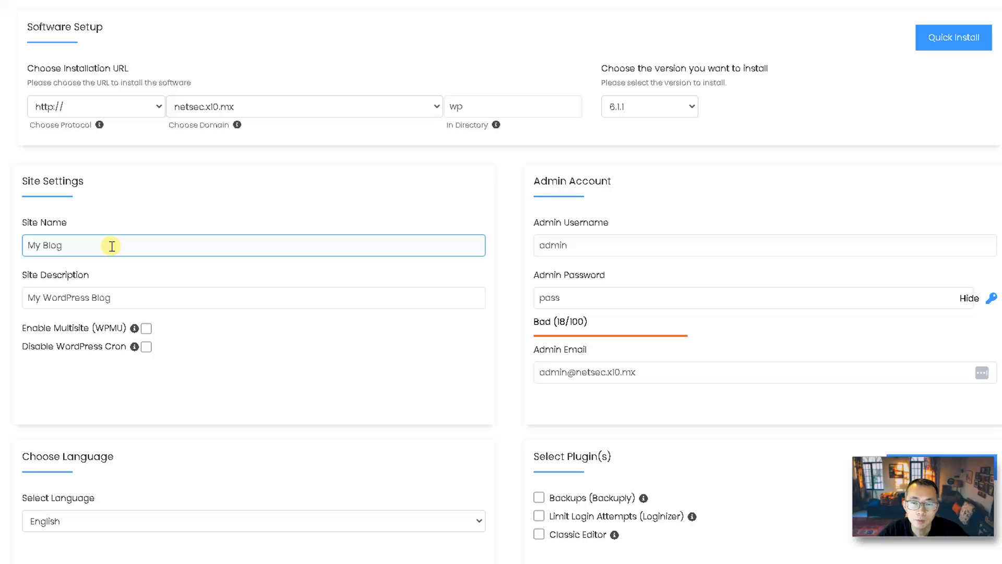
pyautogui.moveTo(40, 245); pyautogui.dragTo(11, 245)
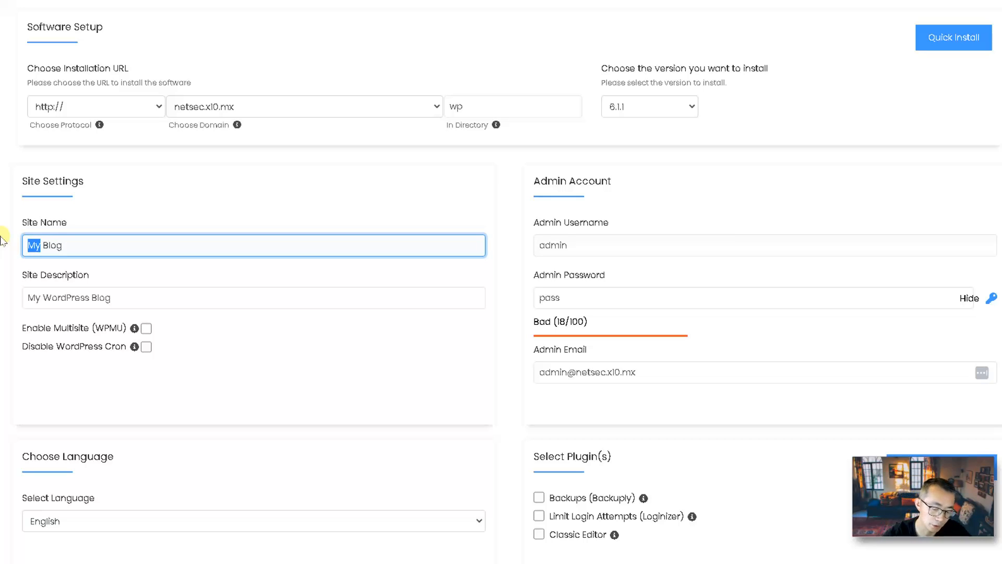
pyautogui.write('Netsec x10')
# Choose the Academy theme from the theme carousel.
pyautogui.scroll(-2, 524, 275)
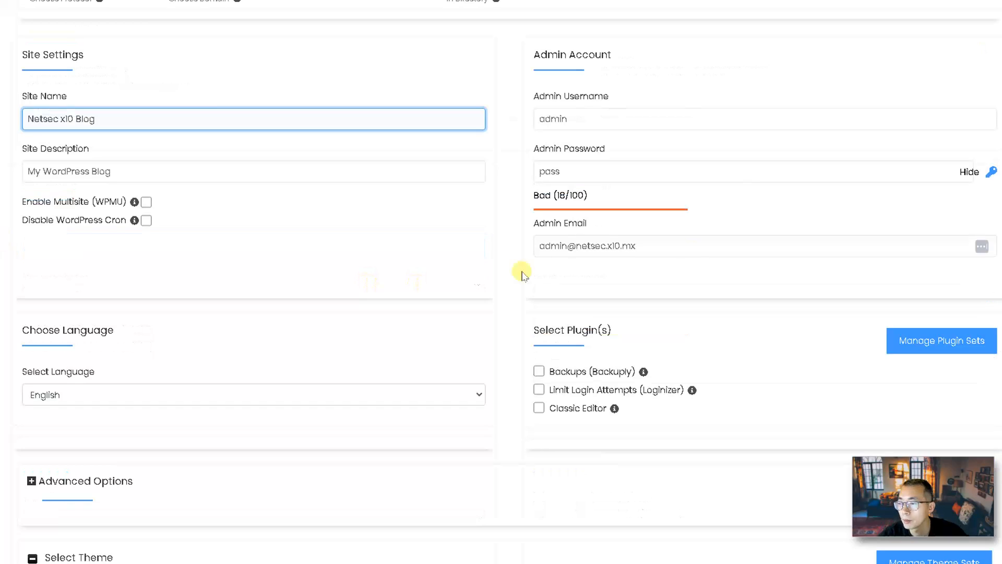
pyautogui.scroll(-2, 365, 278)
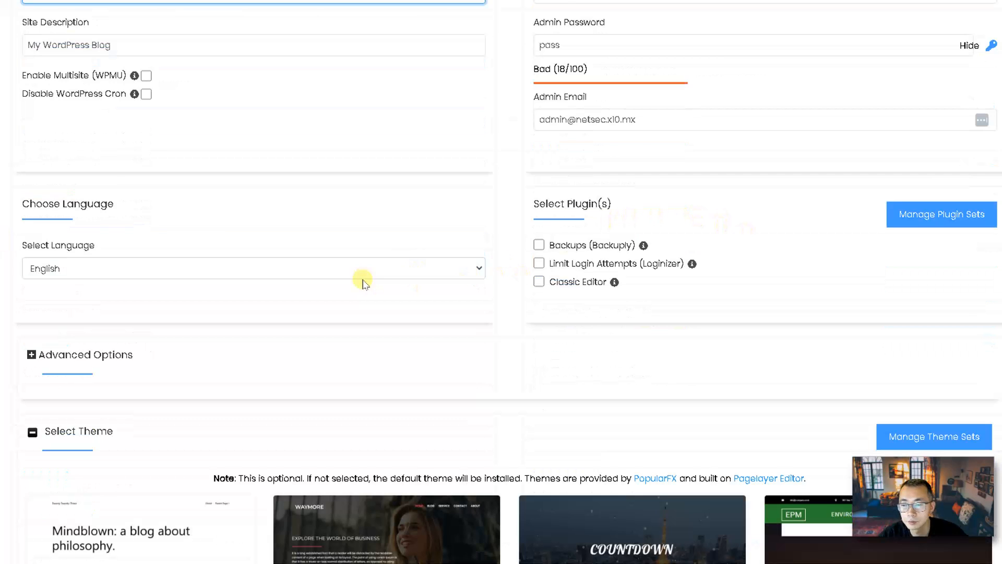
pyautogui.scroll(-2, 364, 282)
pyautogui.scroll(-5, 335, 226)
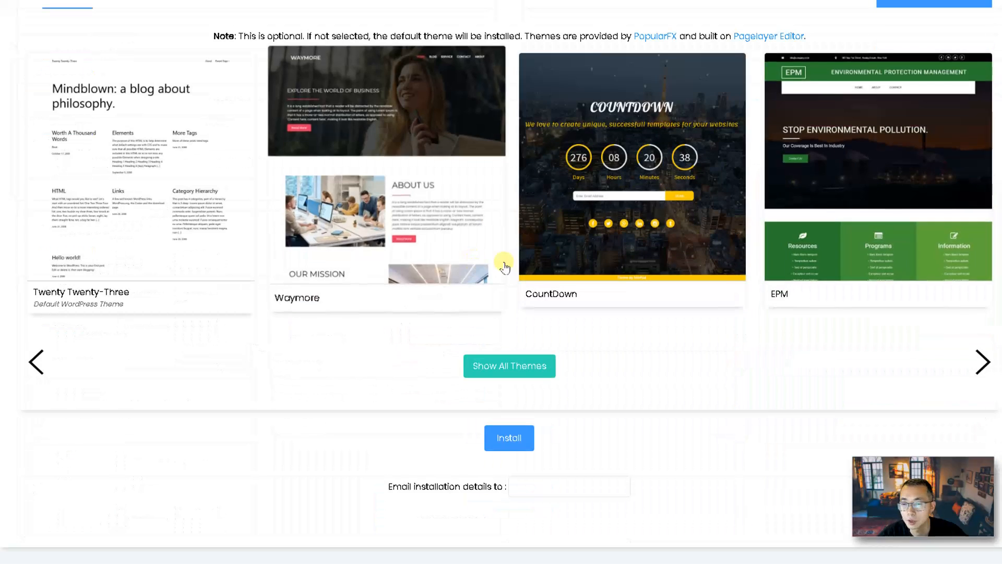
pyautogui.click(982, 363)
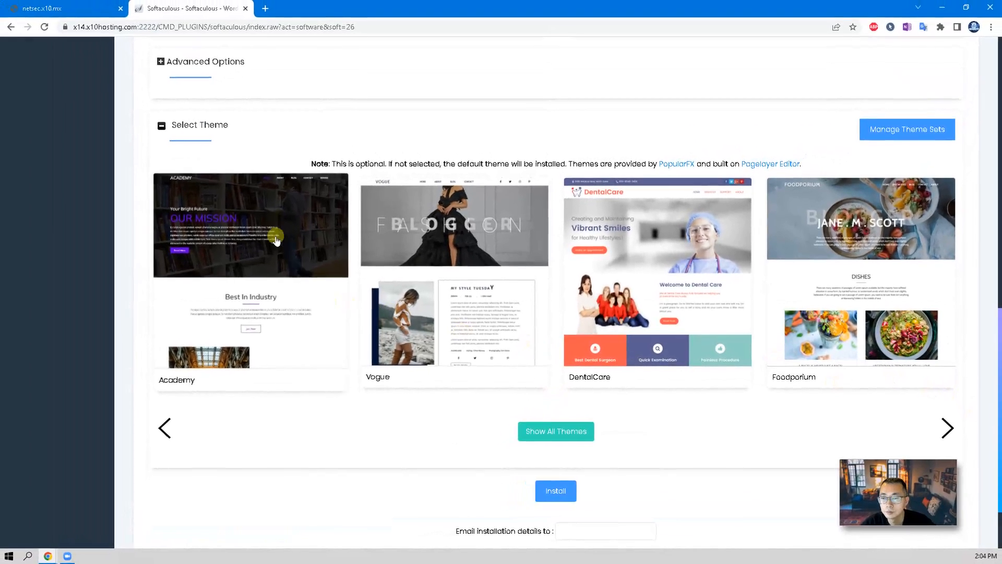
pyautogui.click(222, 208)
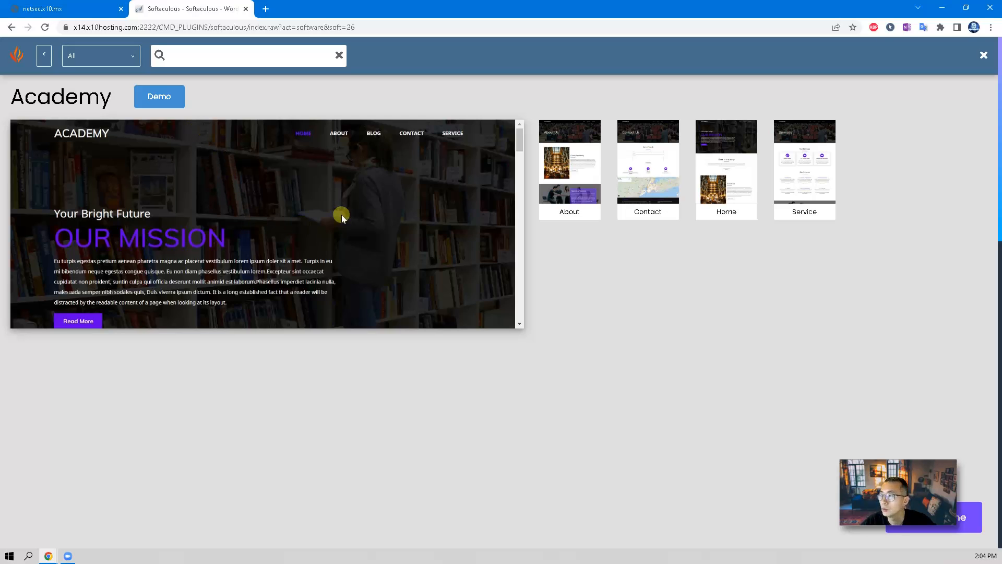
pyautogui.click(984, 55)
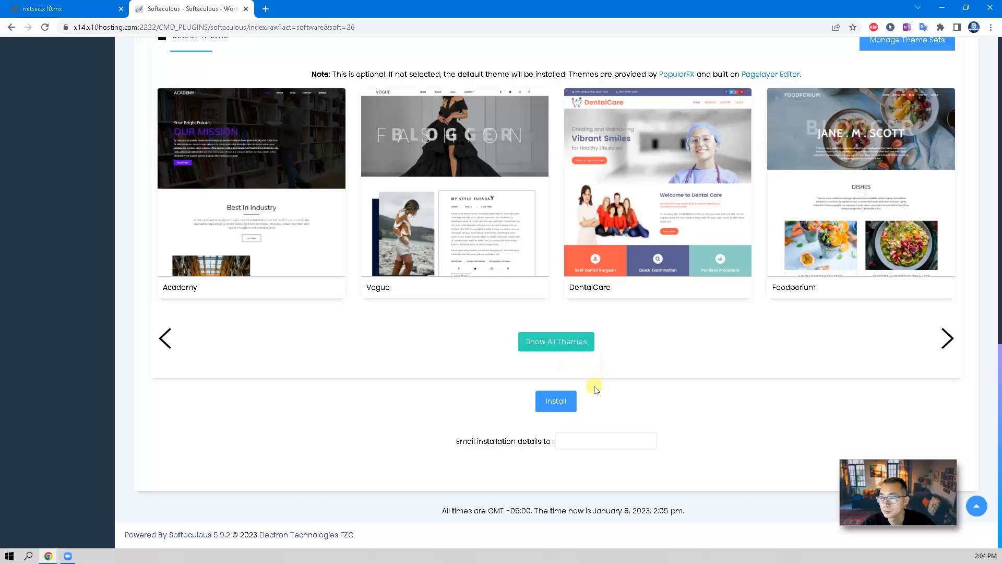
# Review the admin password field and install WordPress at netsec.x10.mx/wp.
pyautogui.scroll(3, 694, 377)
pyautogui.scroll(5, 694, 377)
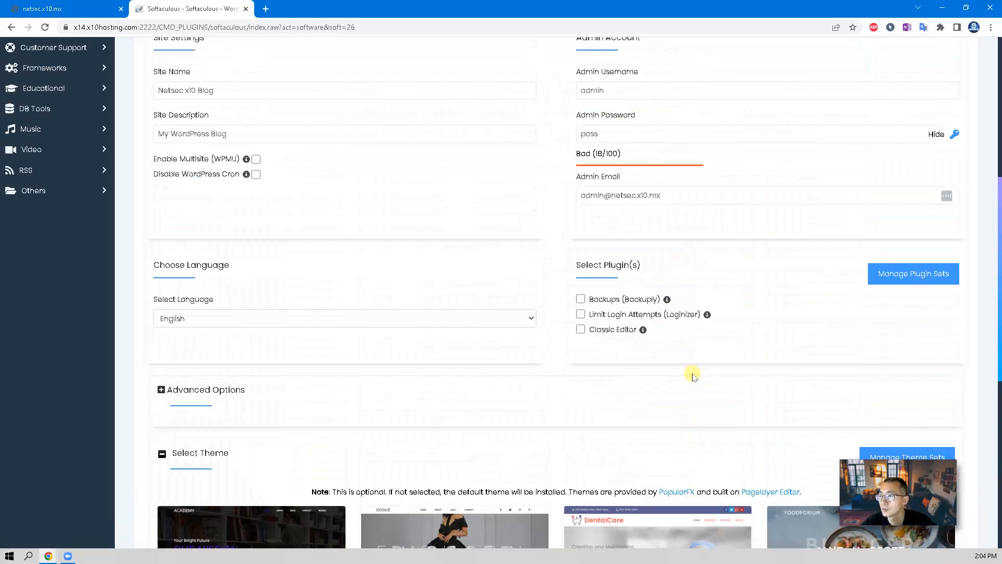
pyautogui.click(624, 136)
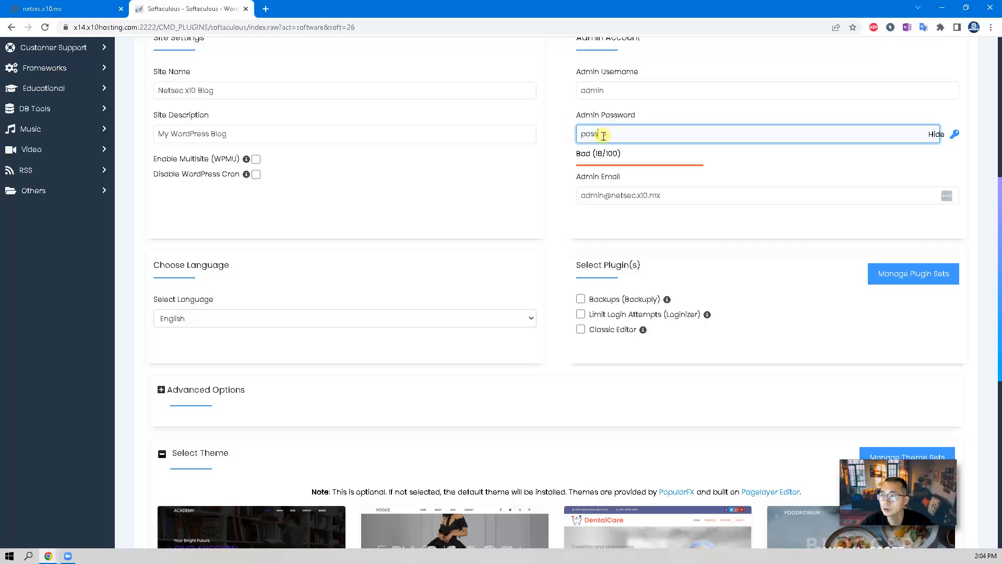
pyautogui.moveTo(605, 135); pyautogui.dragTo(554, 139)
pyautogui.scroll(-4, 559, 298)
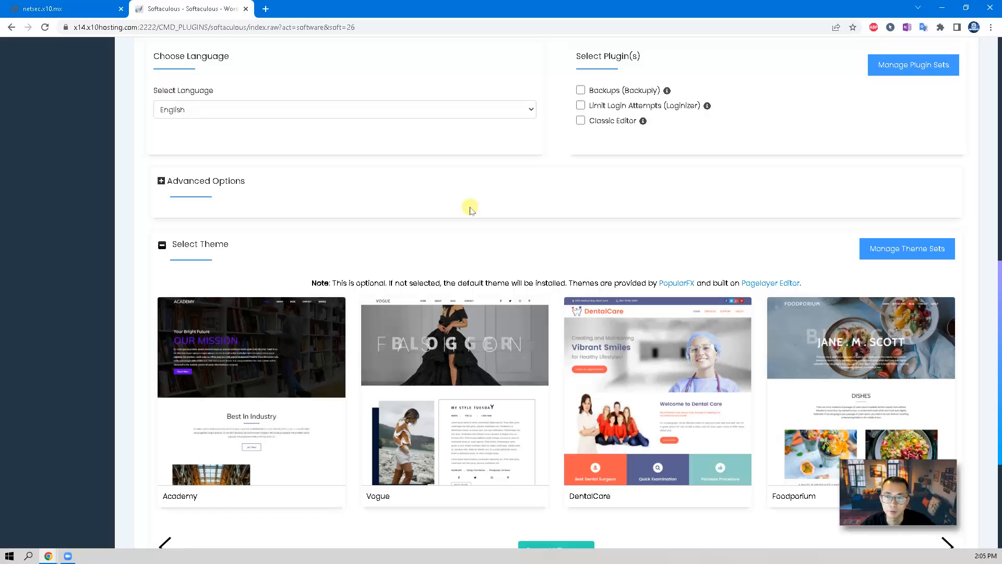
pyautogui.scroll(-4, 470, 207)
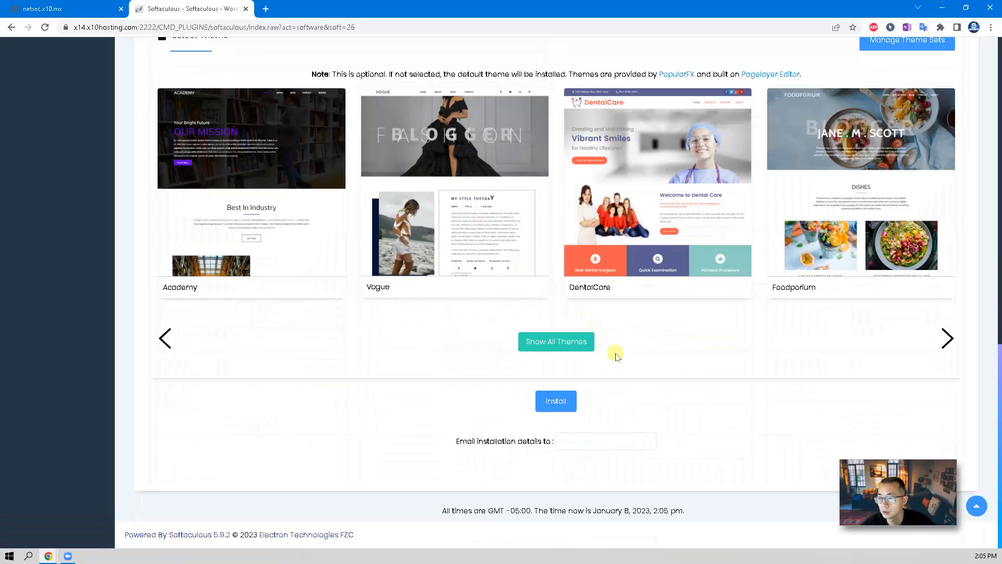
pyautogui.click(557, 402)
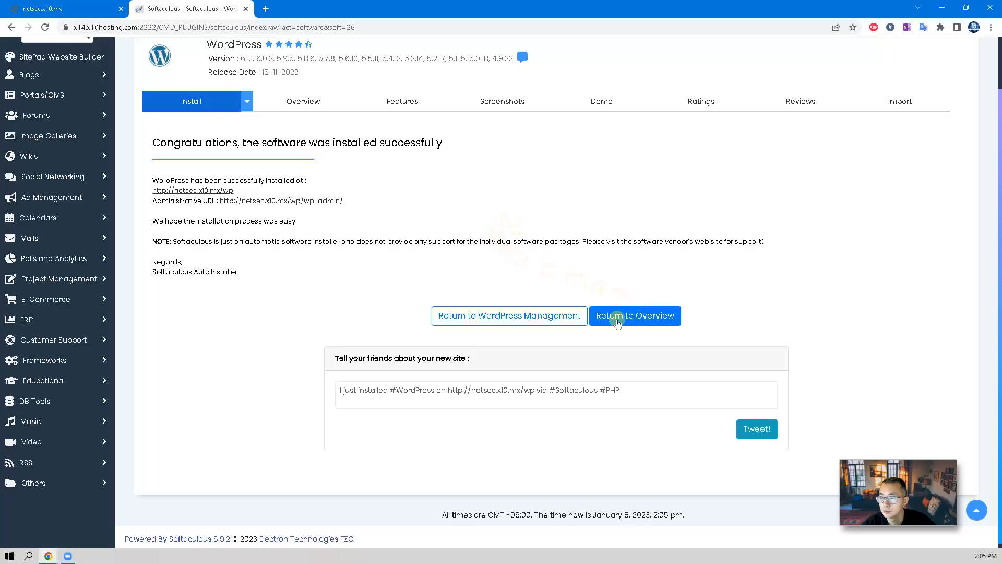
# Go to WordPress Management to see the Netsec x10 Blog install, version 6.1.1.
pyautogui.click(528, 320)
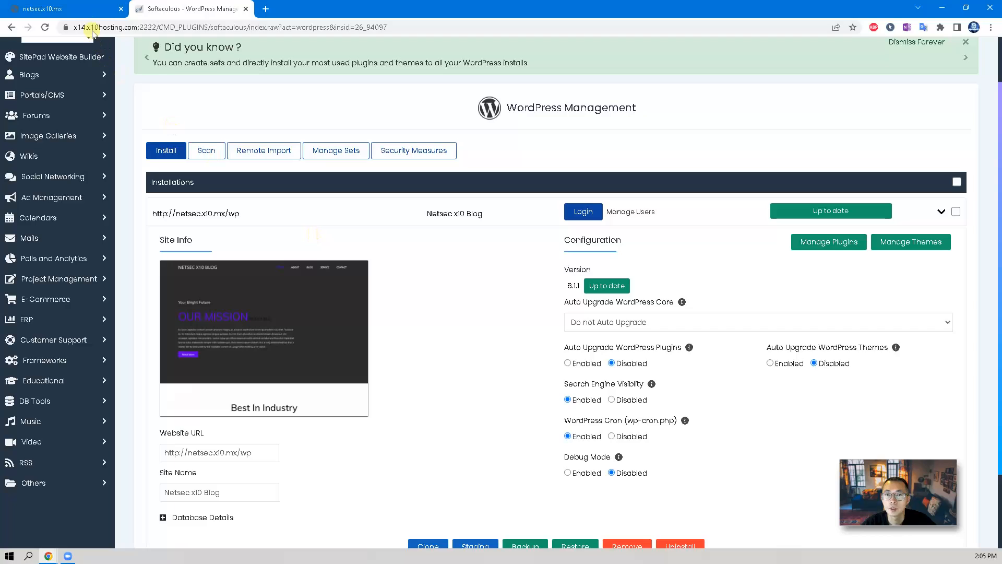
# Load netsec.x10.mx/wp and proceed past the deceptive-site warning to the blog.
pyautogui.click(86, 11)
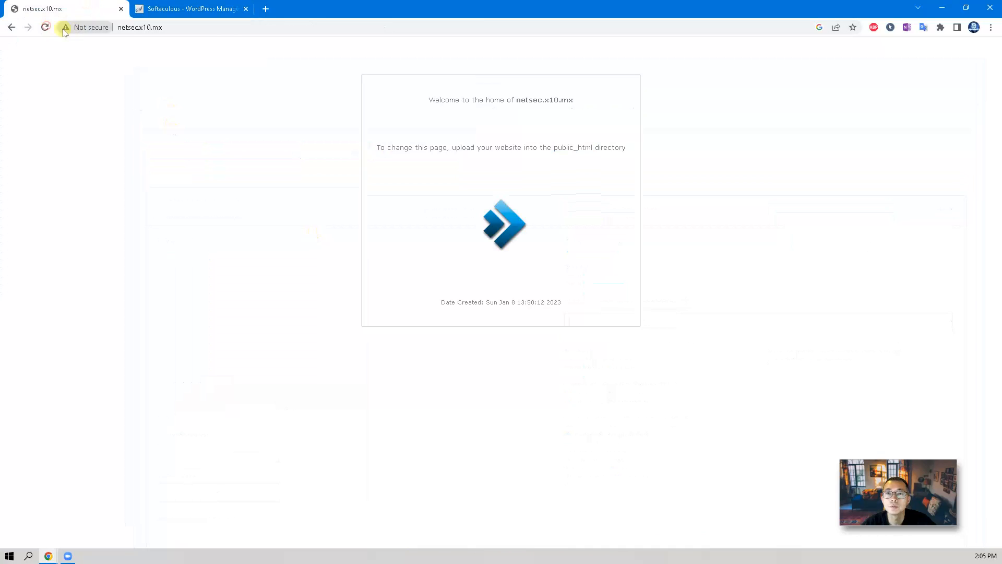
pyautogui.click(227, 31)
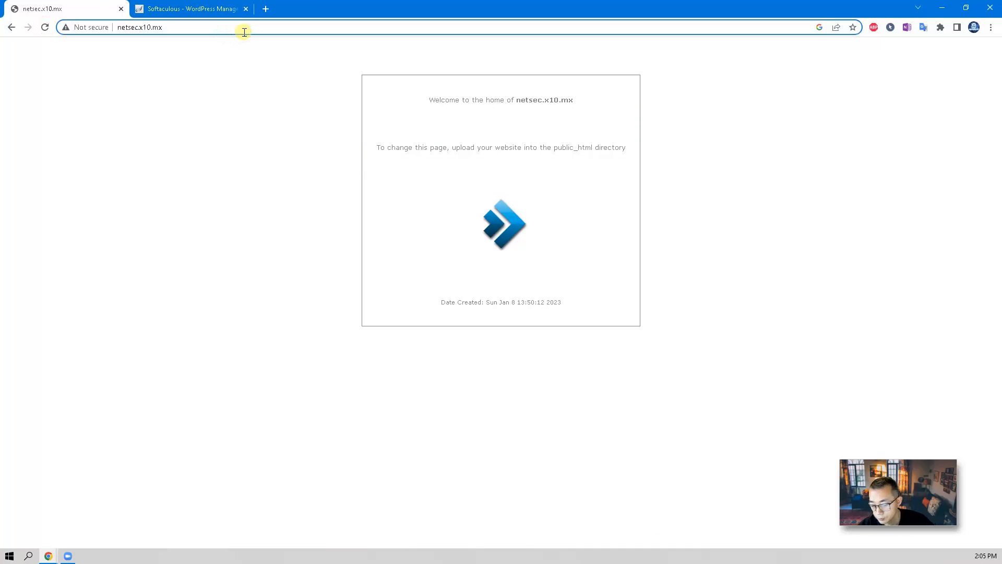
pyautogui.write('\\wp')
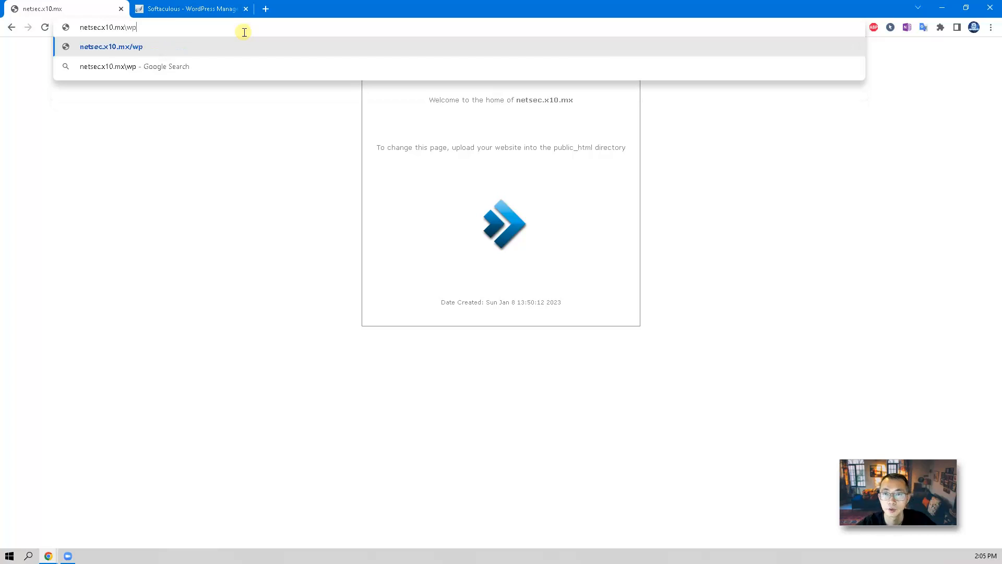
pyautogui.press('Return')
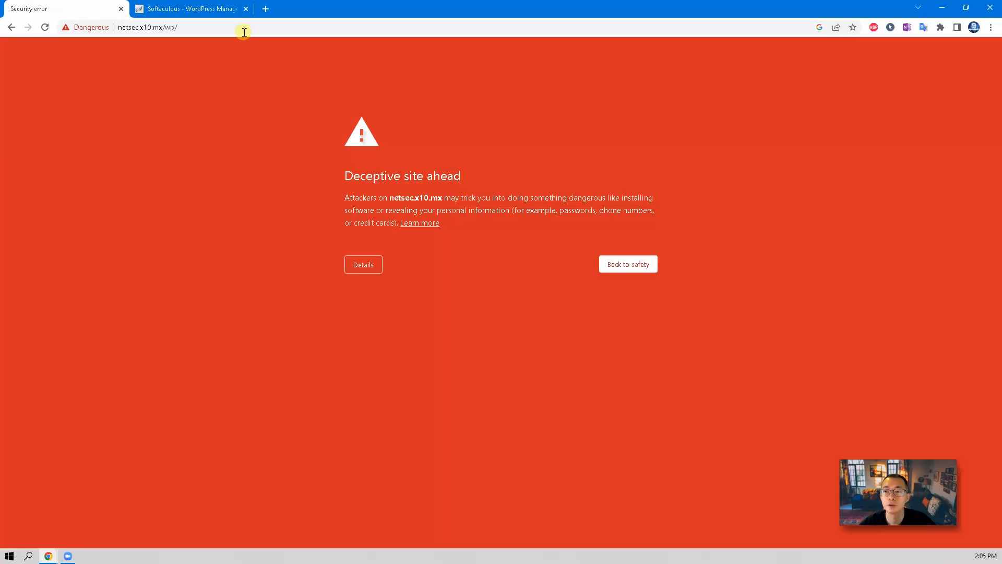
pyautogui.click(371, 264)
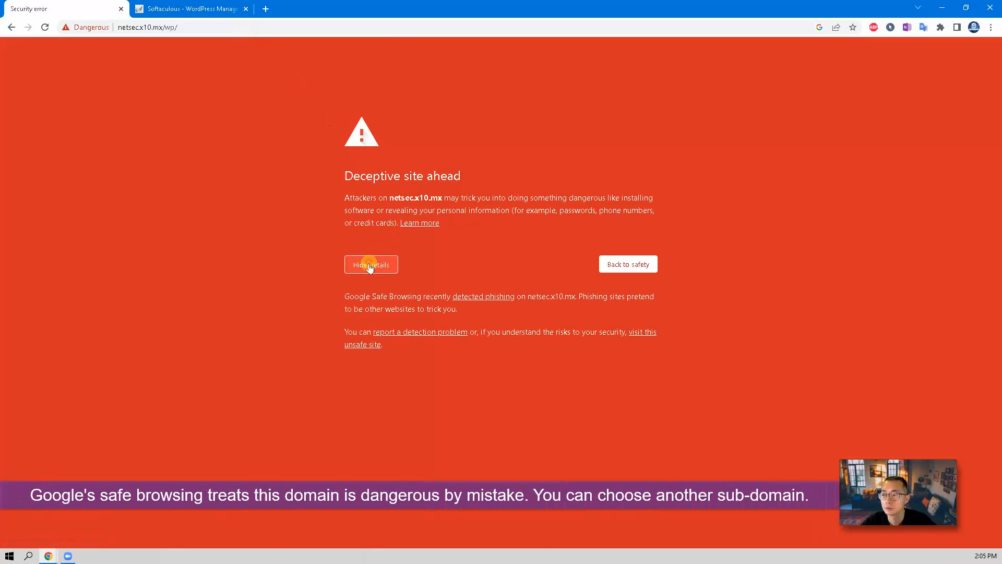
pyautogui.click(639, 333)
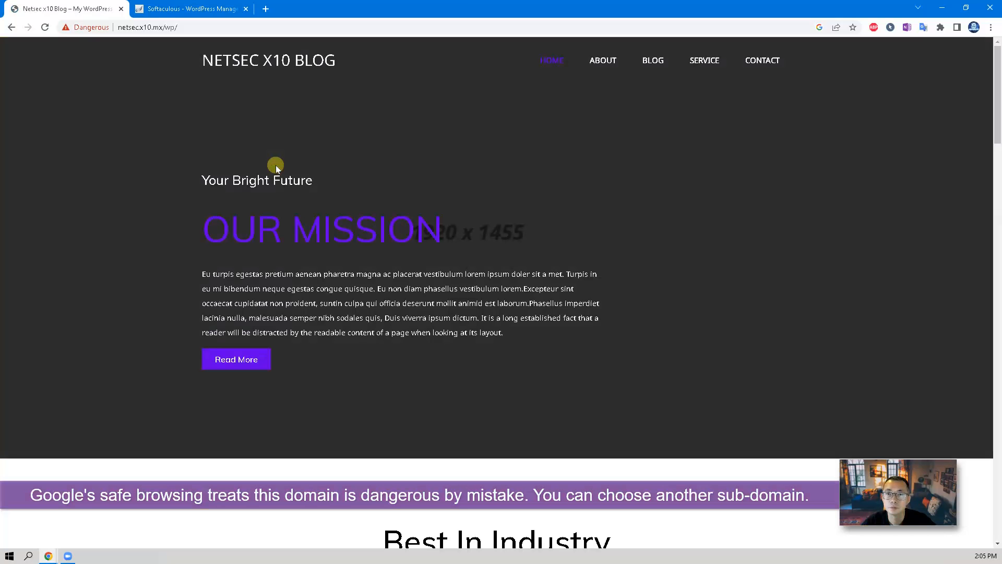
# Open the Dangerous chip's site info showing 'This site is deceptive'.
pyautogui.click(94, 27)
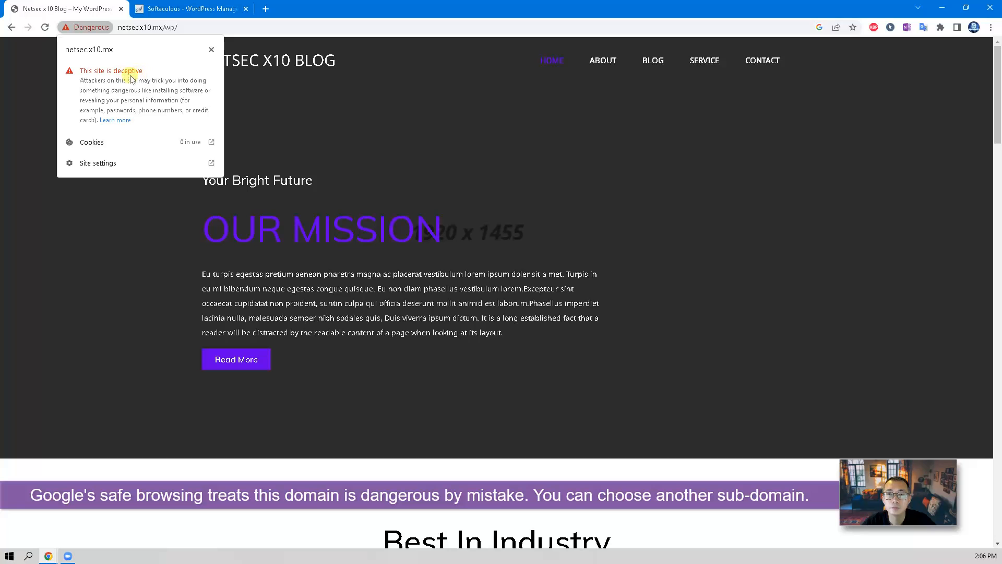
pyautogui.click(293, 134)
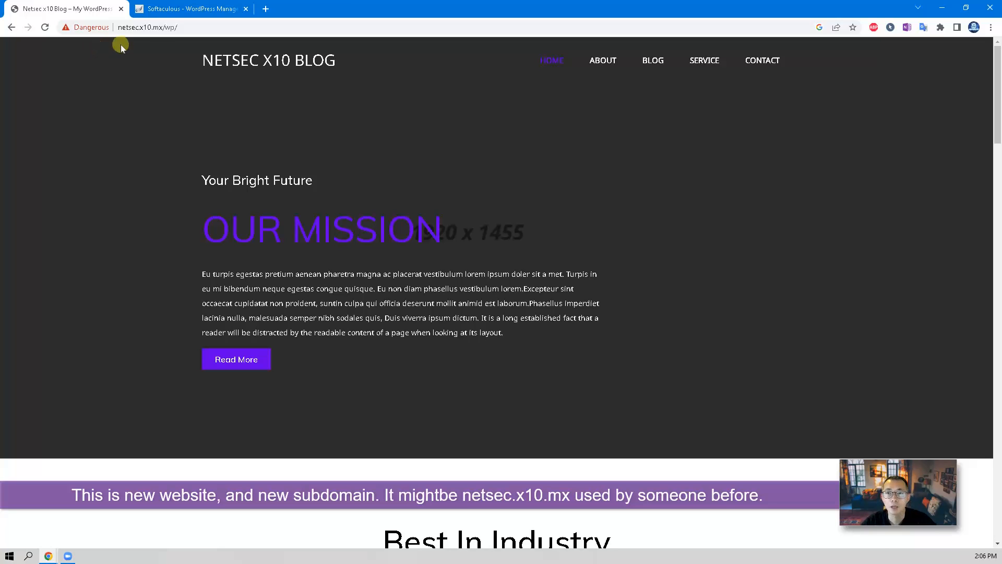
pyautogui.click(147, 28)
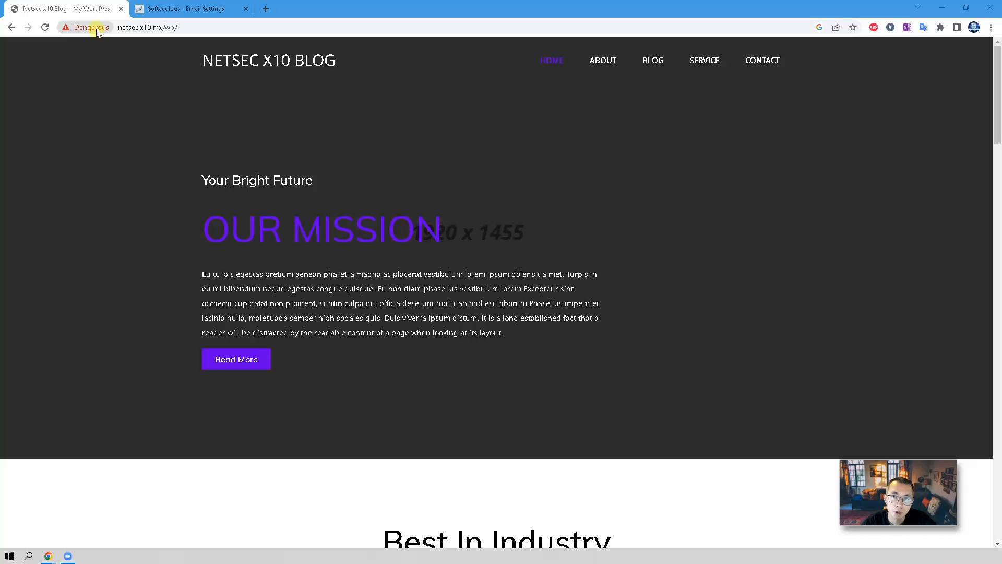
pyautogui.click(98, 33)
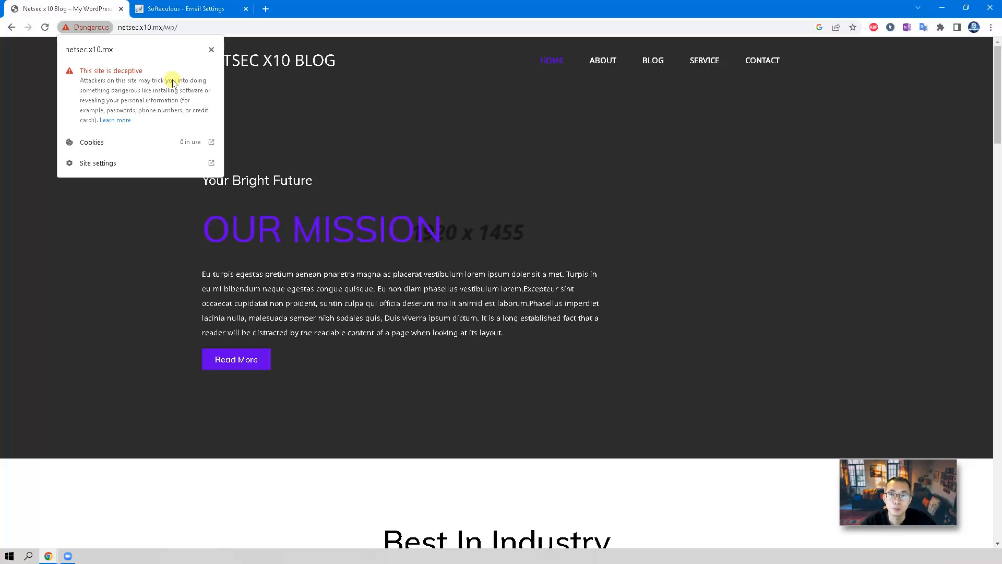
# Open Chrome's help article on Not secure and Dangerous site warnings.
pyautogui.click(126, 123)
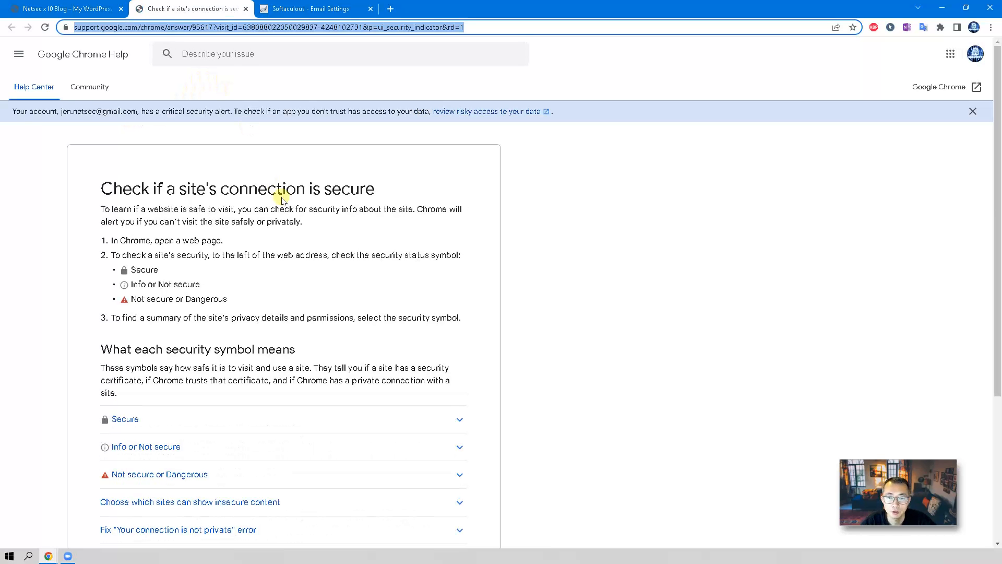
pyautogui.scroll(-2, 313, 243)
pyautogui.scroll(1, 310, 241)
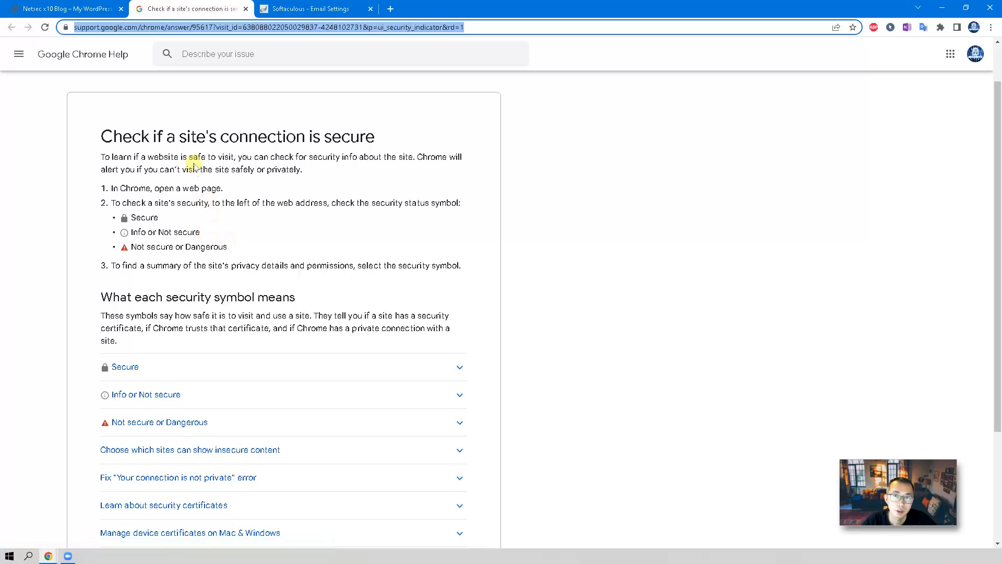
pyautogui.click(99, 12)
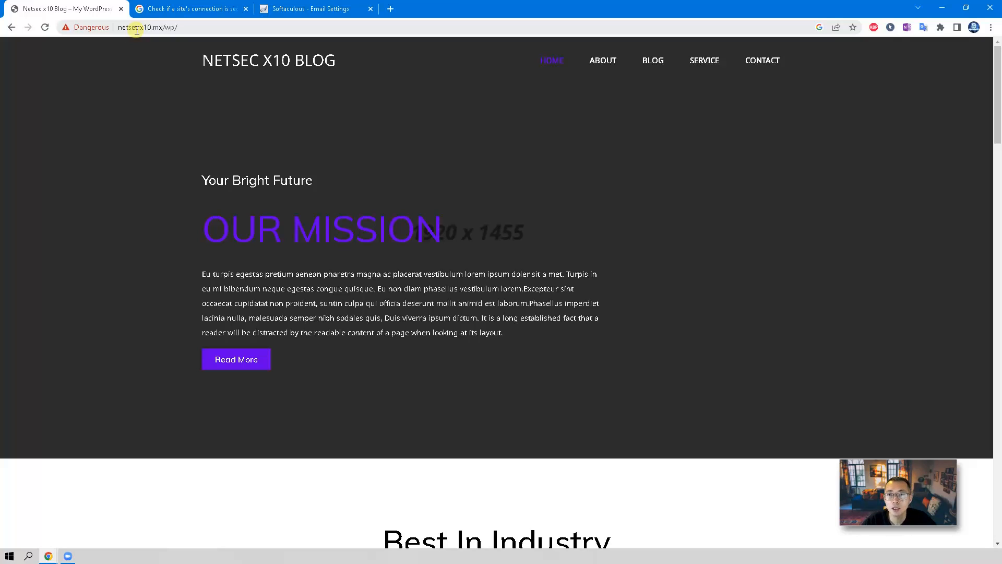
pyautogui.click(165, 10)
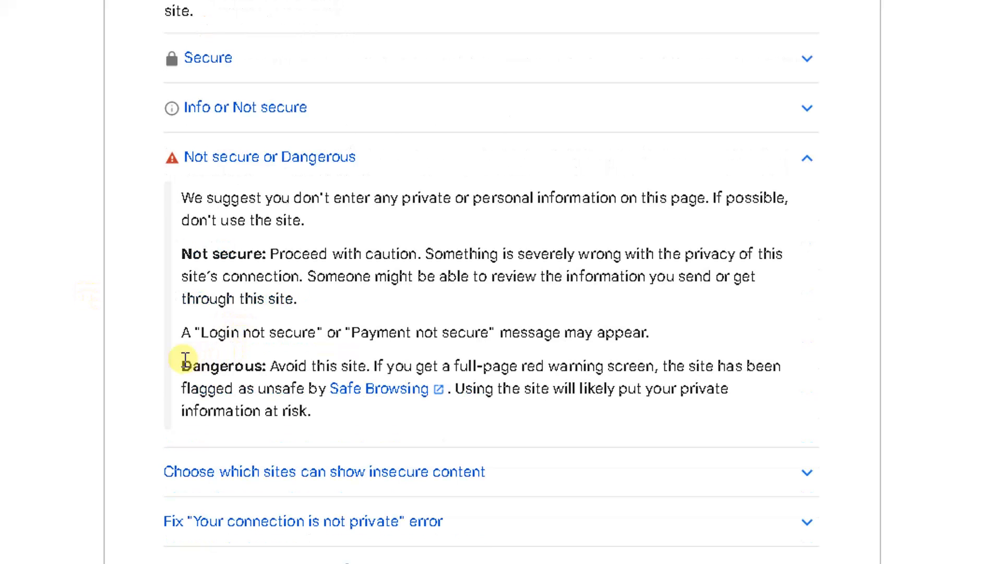
# Read the Dangerous-warning explanation and open the Google Safe Browsing overview.
pyautogui.moveTo(180, 361); pyautogui.dragTo(773, 370)
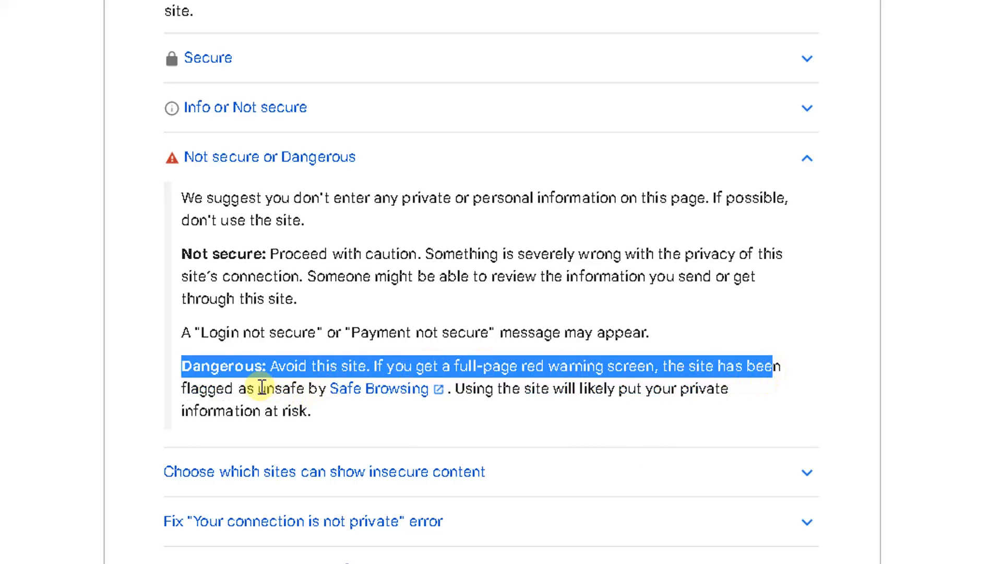
pyautogui.moveTo(258, 387); pyautogui.dragTo(433, 392)
pyautogui.click(224, 448)
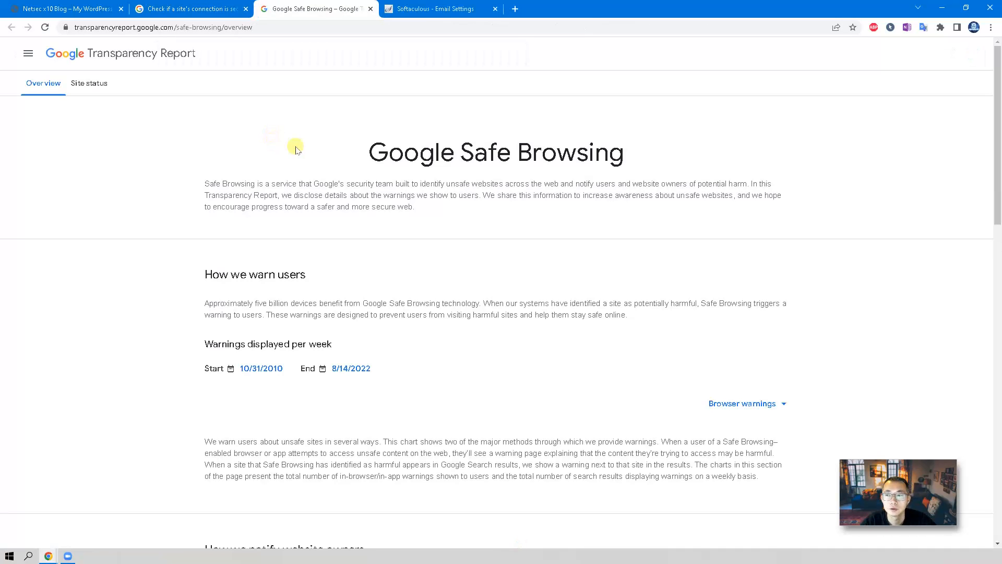
pyautogui.scroll(-4, 422, 246)
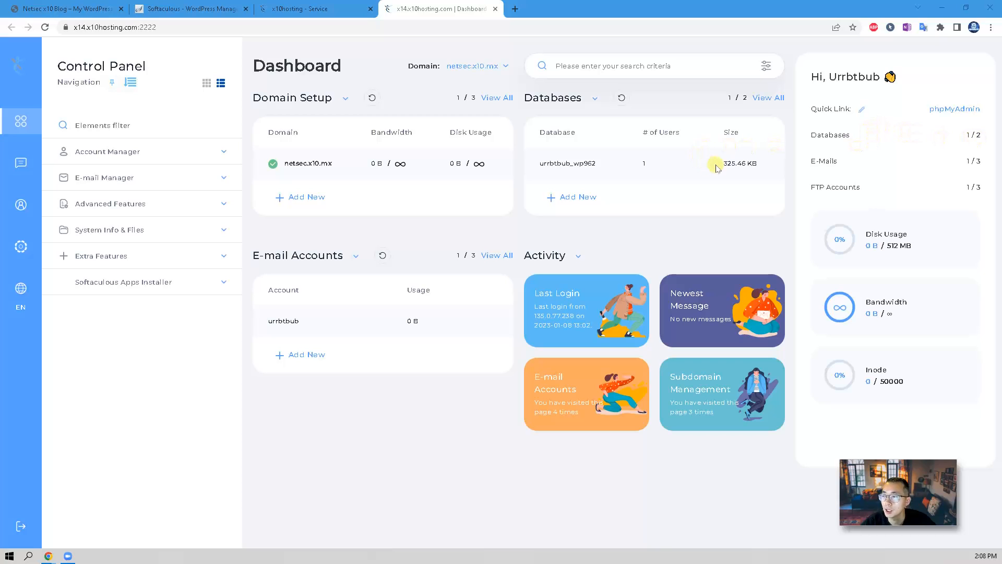
# In SSL Certificates, choose an ACME certificate from Let's Encrypt with Wildcard enabled.
pyautogui.moveTo(716, 164); pyautogui.dragTo(761, 167)
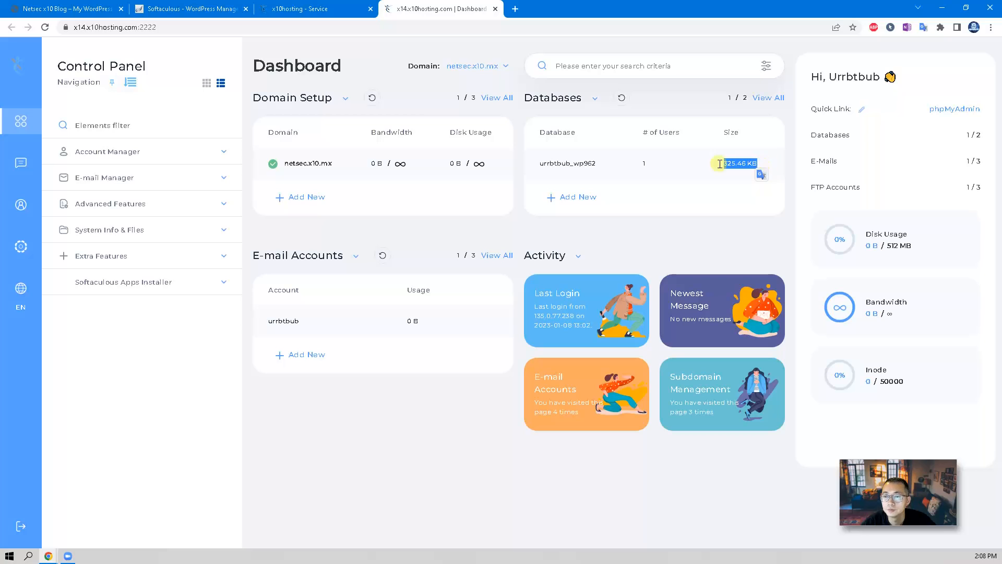
pyautogui.click(171, 149)
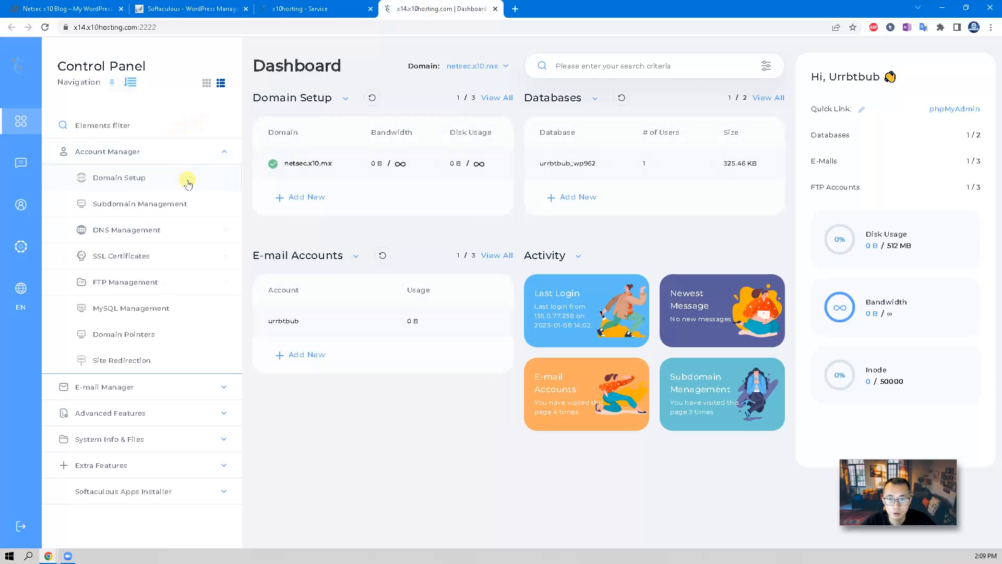
pyautogui.click(172, 258)
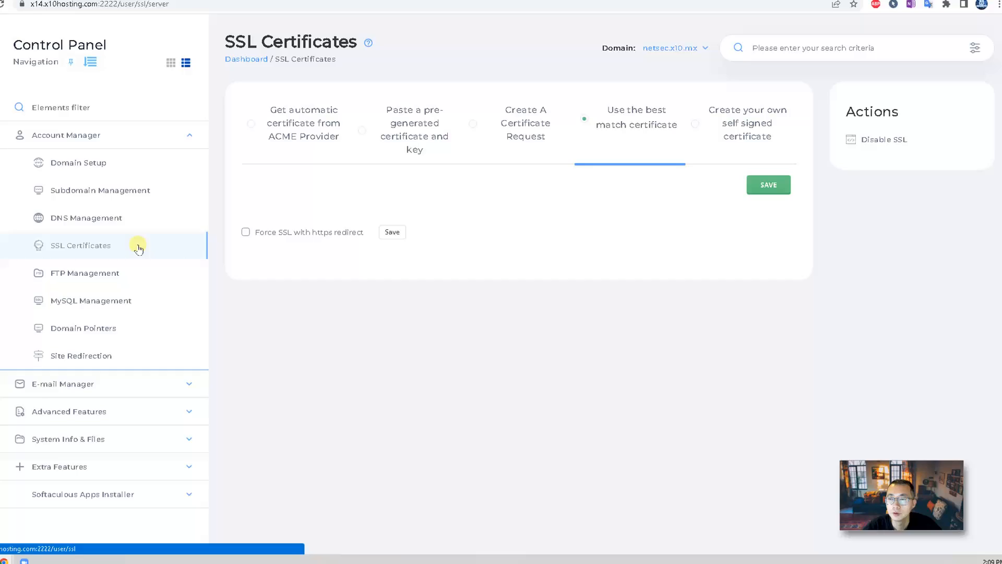
pyautogui.click(325, 137)
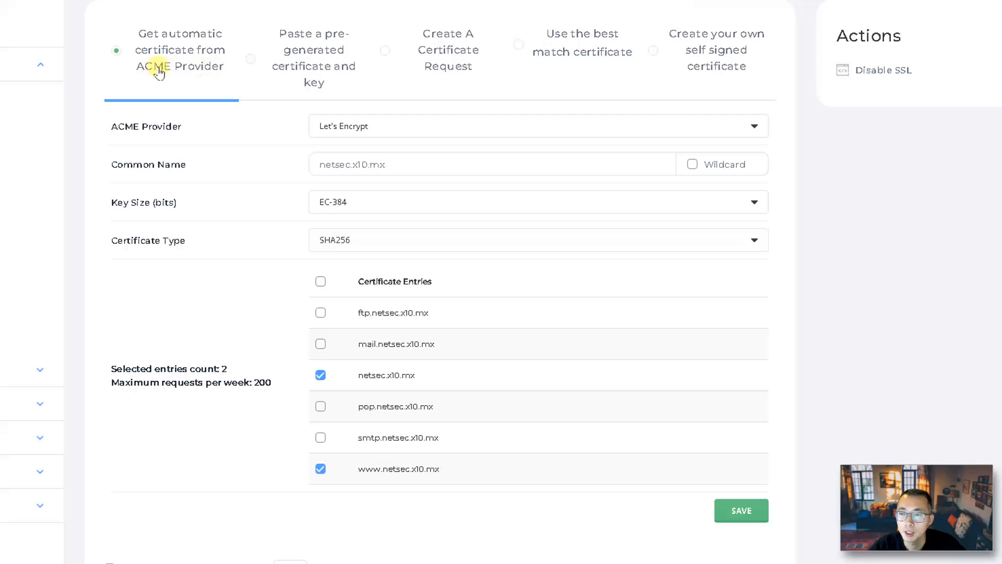
pyautogui.click(393, 127)
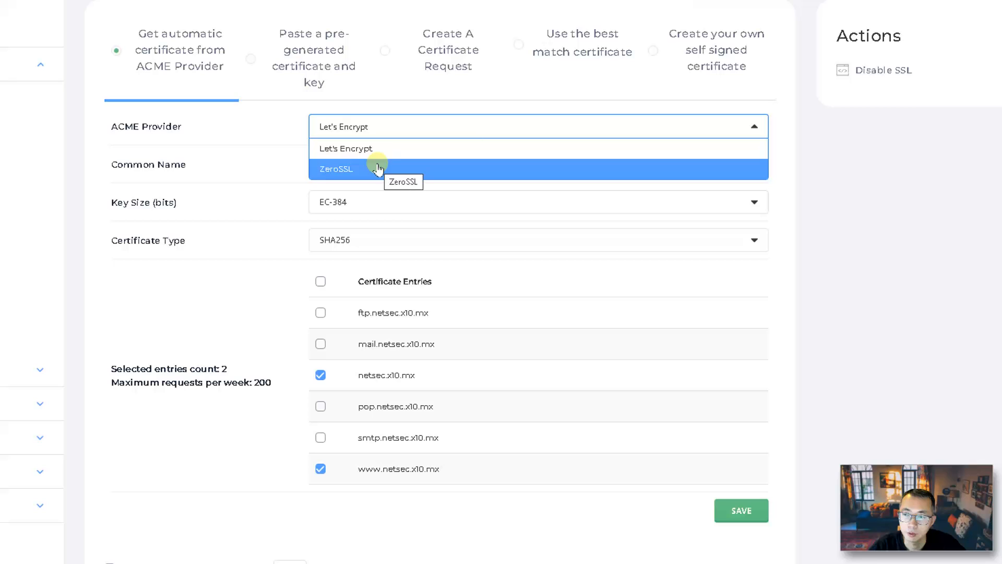
pyautogui.click(386, 105)
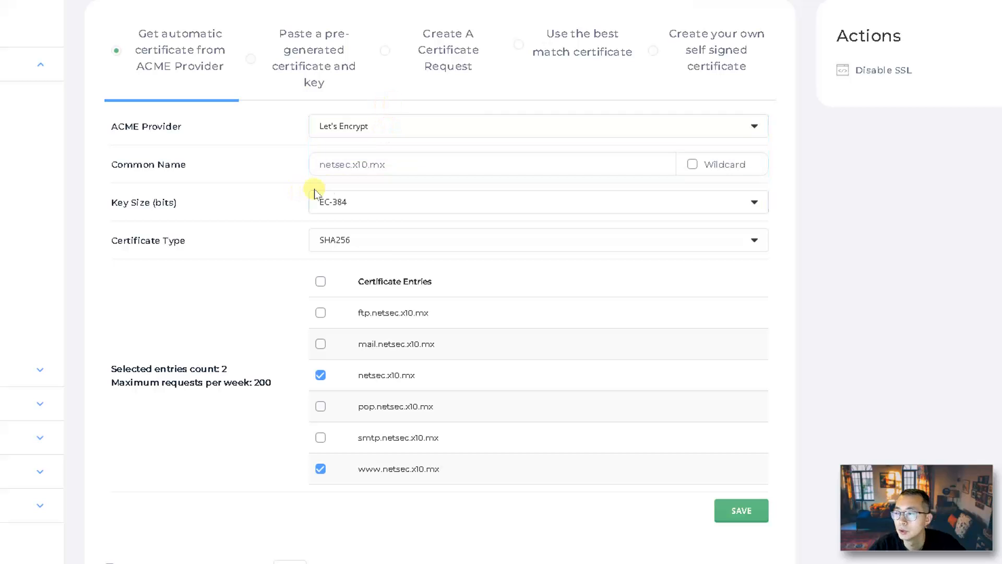
pyautogui.click(368, 167)
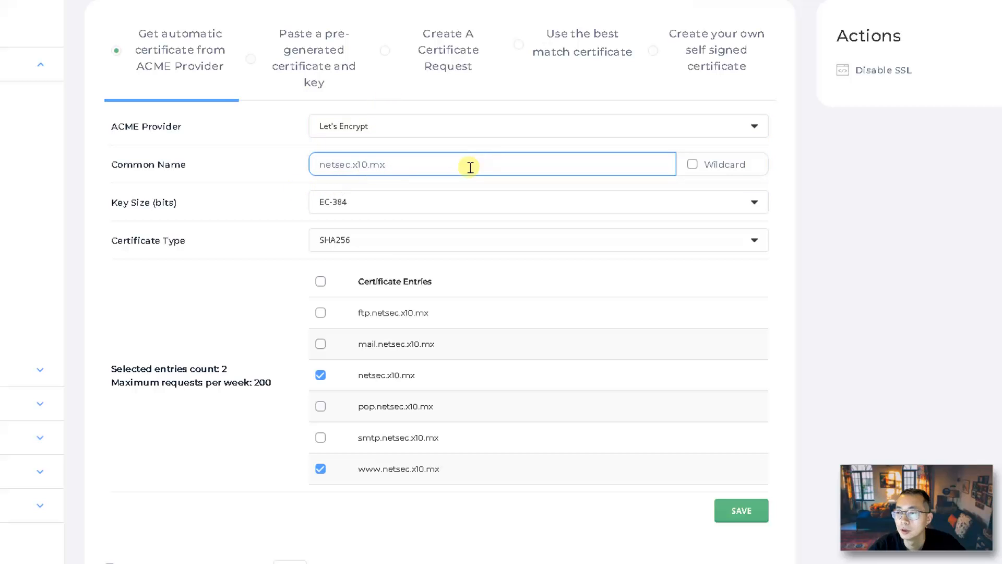
pyautogui.click(693, 165)
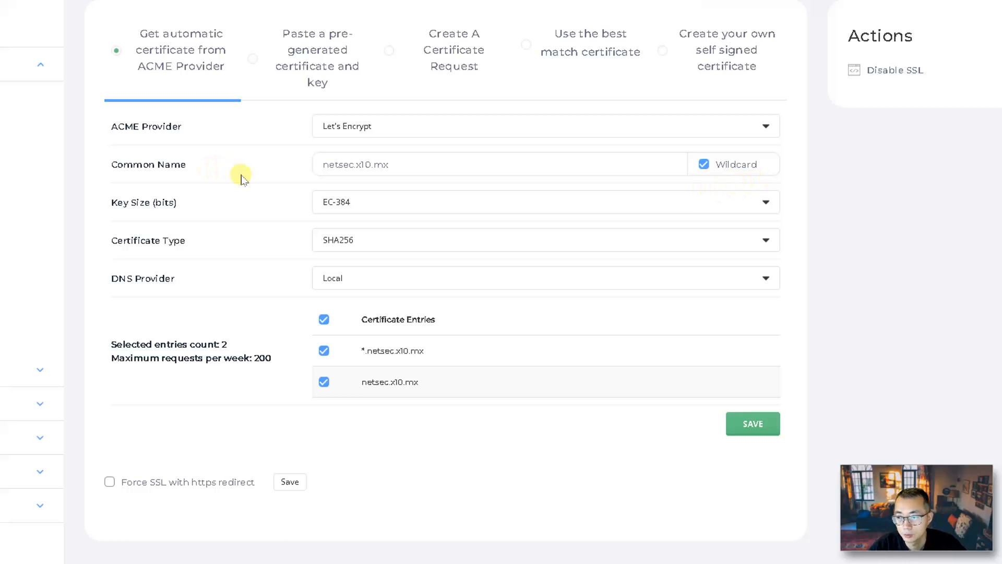
# Check the netsec.x10.mx and *.netsec.x10.mx entries, then save to request the certificate.
pyautogui.moveTo(446, 354); pyautogui.dragTo(436, 385)
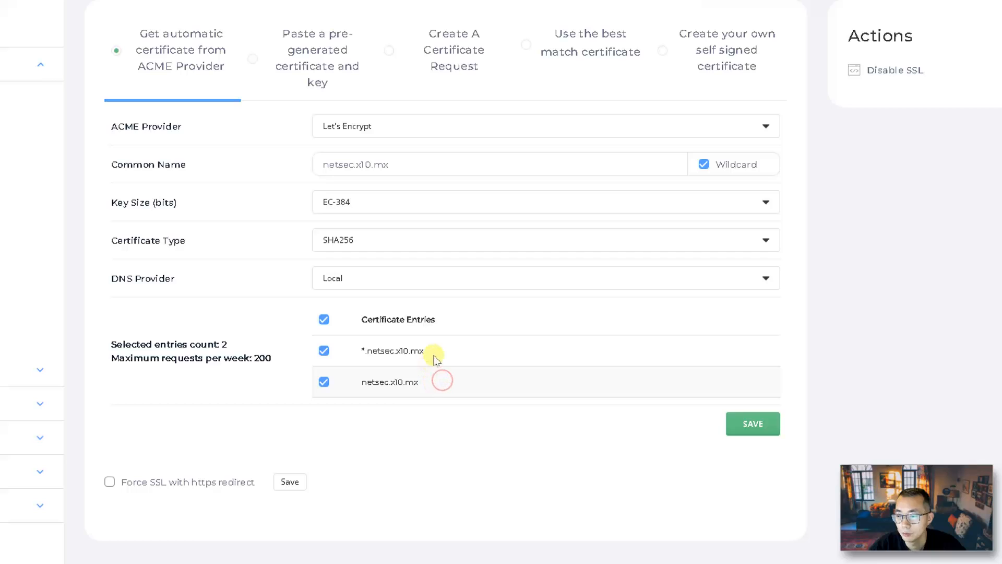
pyautogui.moveTo(431, 350); pyautogui.dragTo(357, 354)
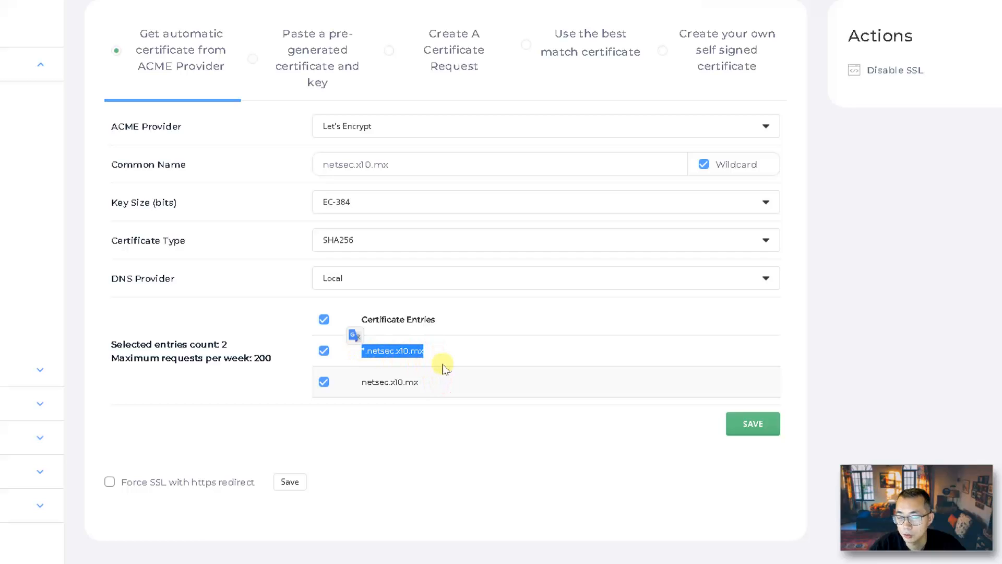
pyautogui.tripleClick(417, 381)
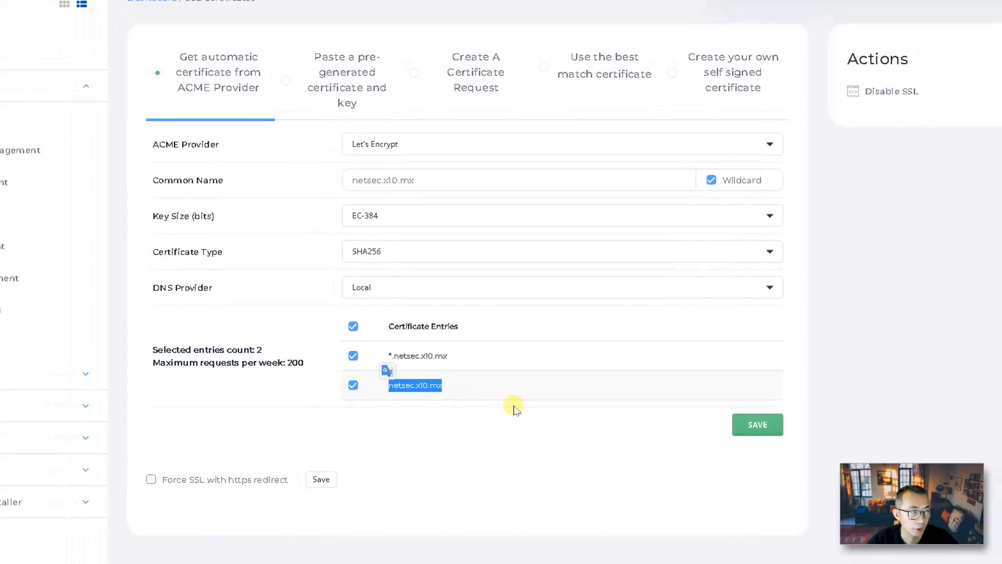
pyautogui.click(105, 6)
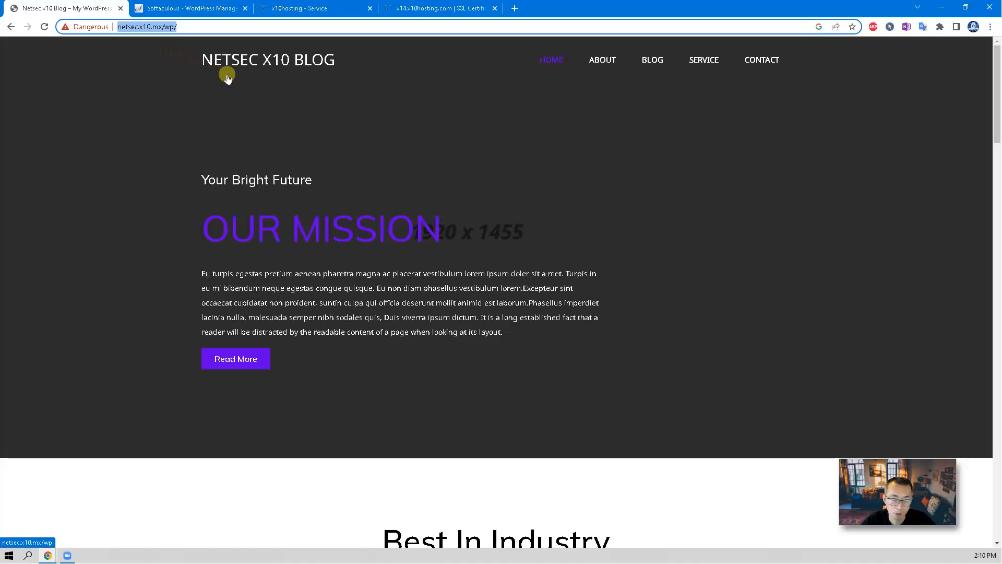
pyautogui.click(444, 9)
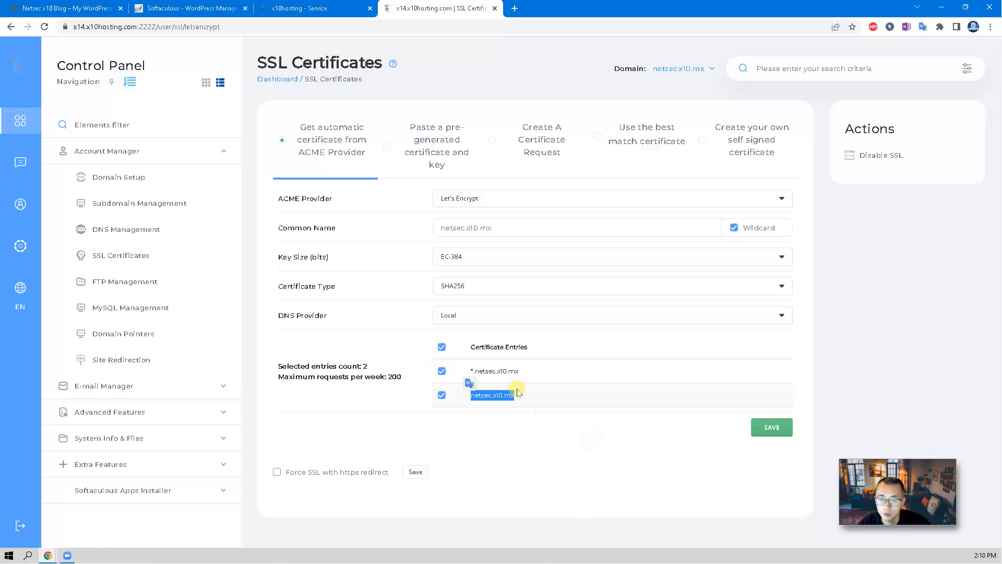
pyautogui.click(783, 428)
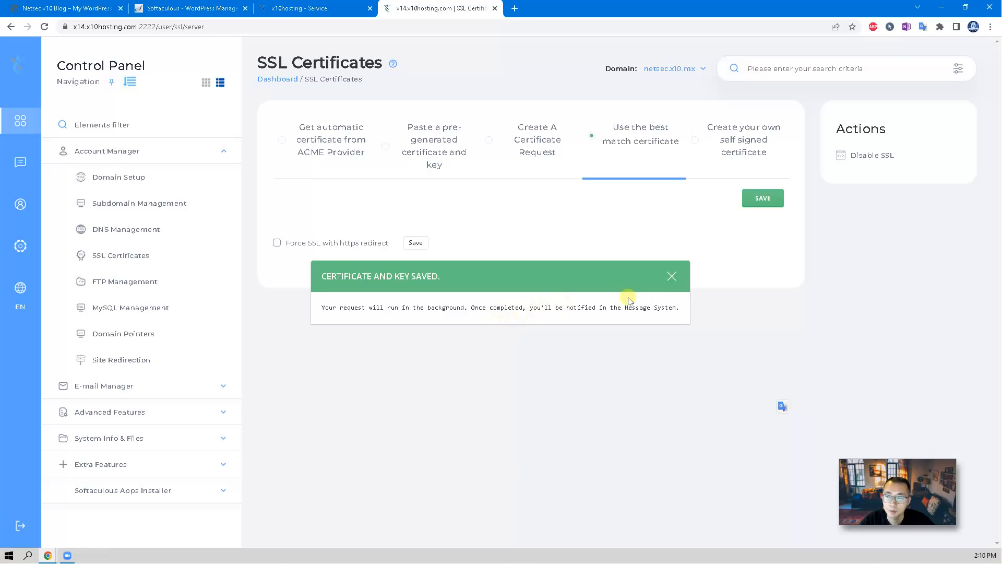
pyautogui.click(672, 276)
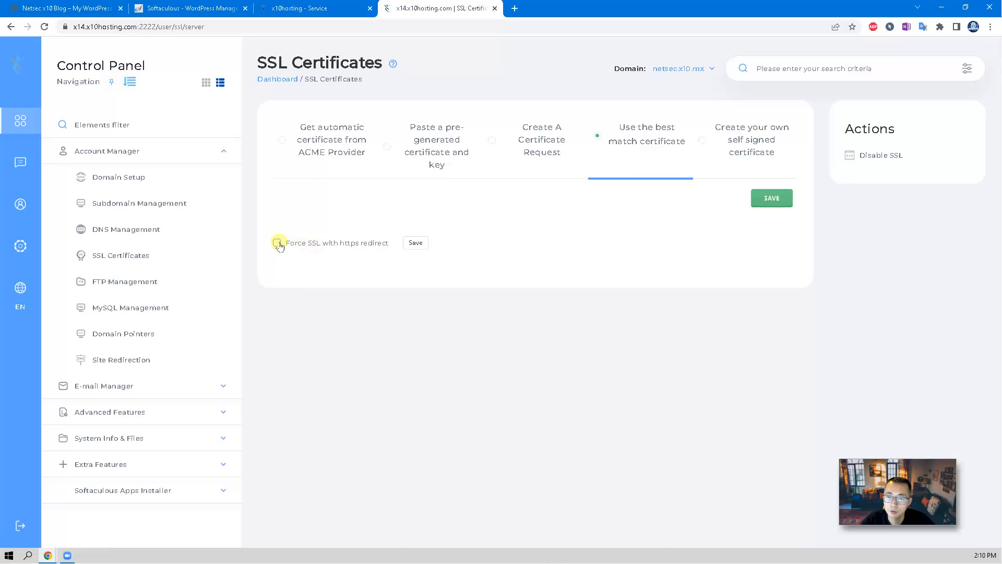
# Enable Force SSL with https redirect and save the best-match certificate.
pyautogui.click(276, 243)
pyautogui.click(416, 243)
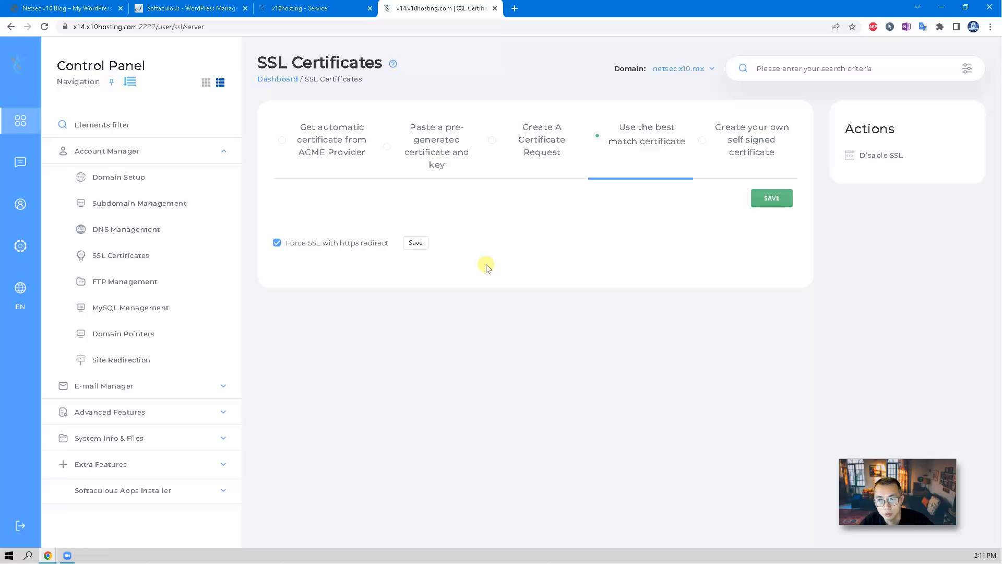
pyautogui.click(771, 197)
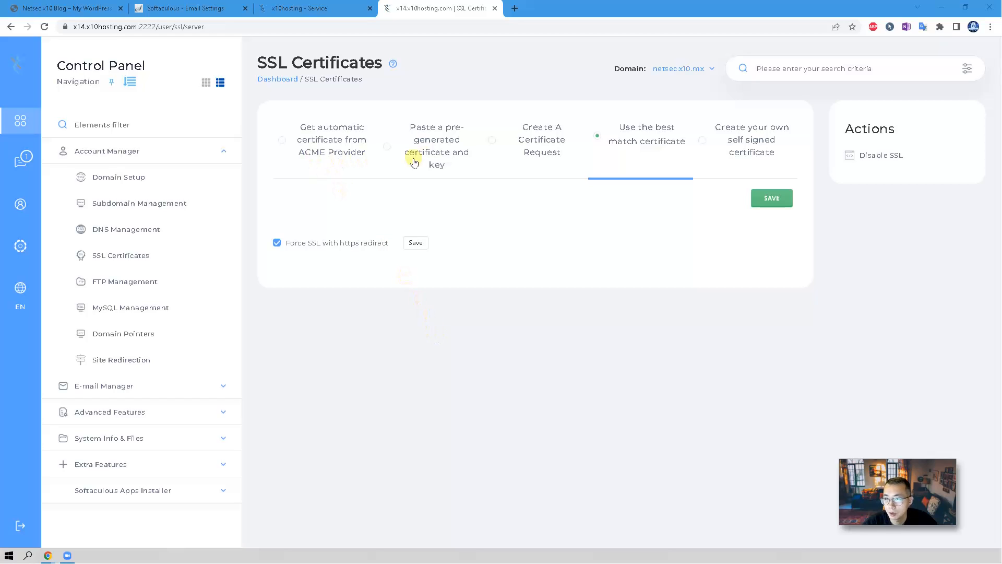
pyautogui.click(329, 142)
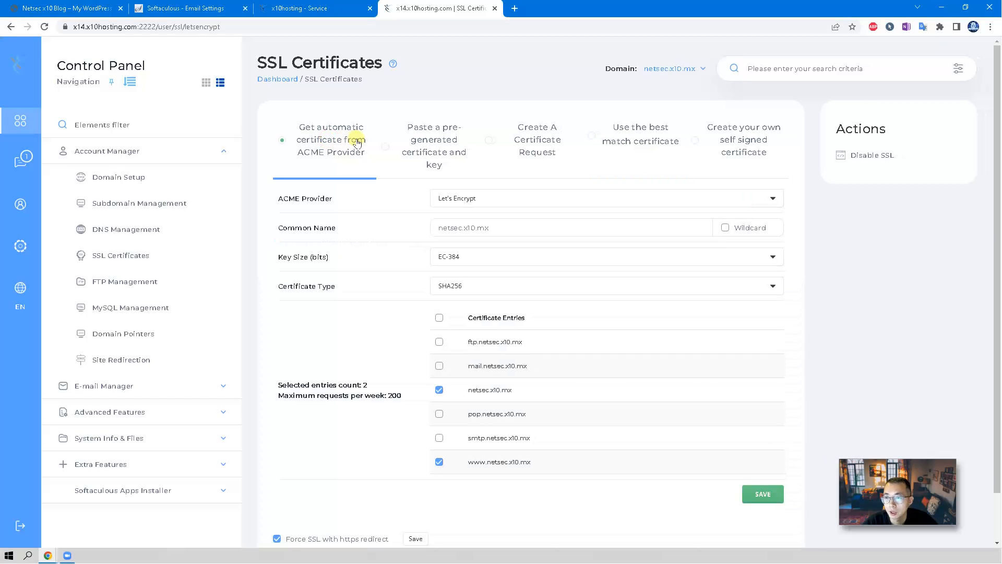
pyautogui.click(413, 147)
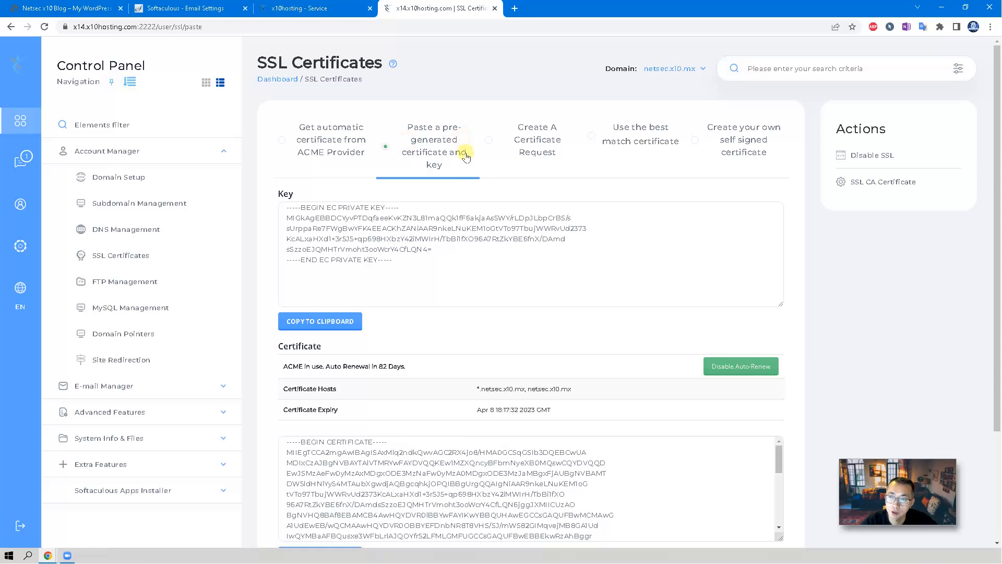
pyautogui.click(467, 233)
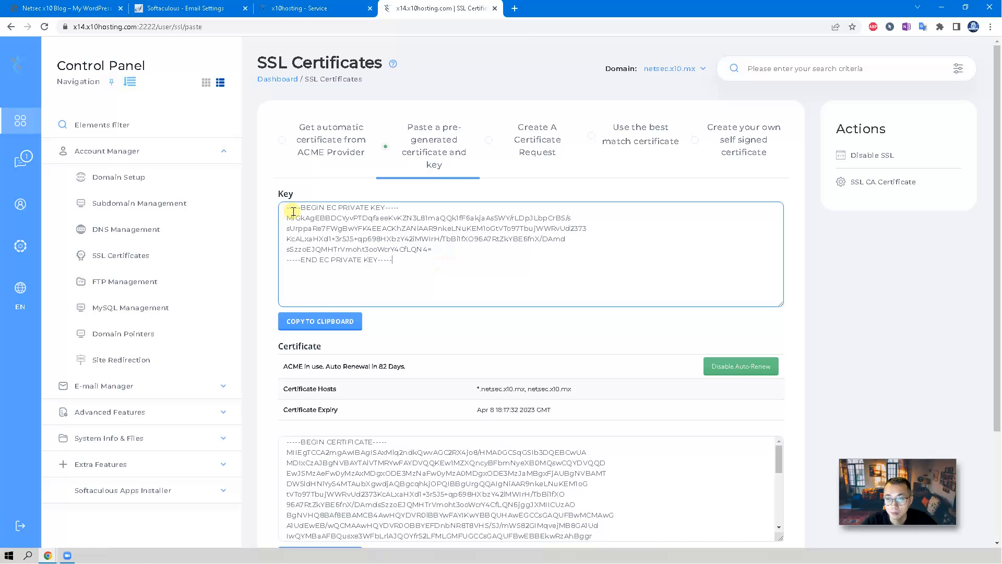
pyautogui.scroll(-3, 439, 256)
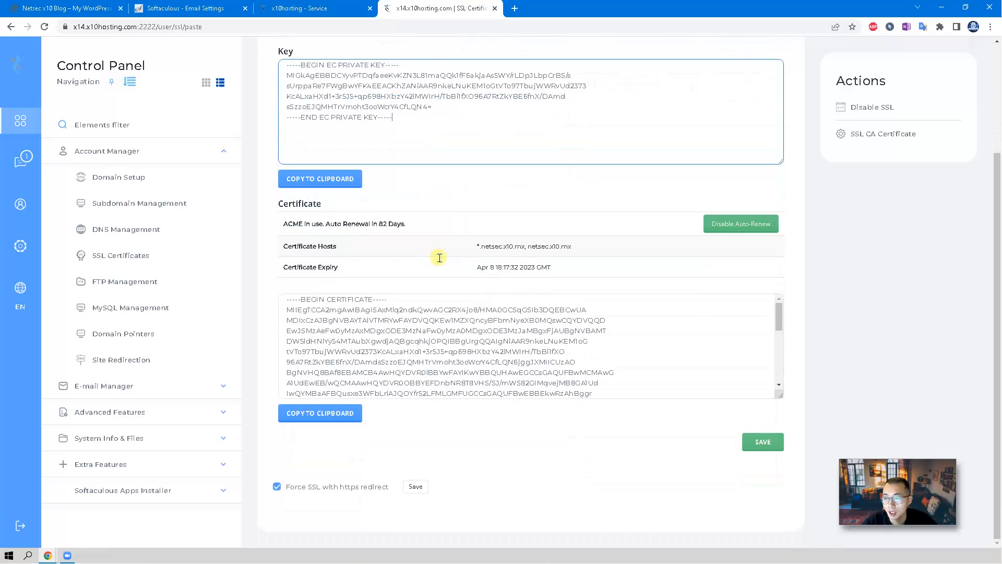
pyautogui.click(607, 388)
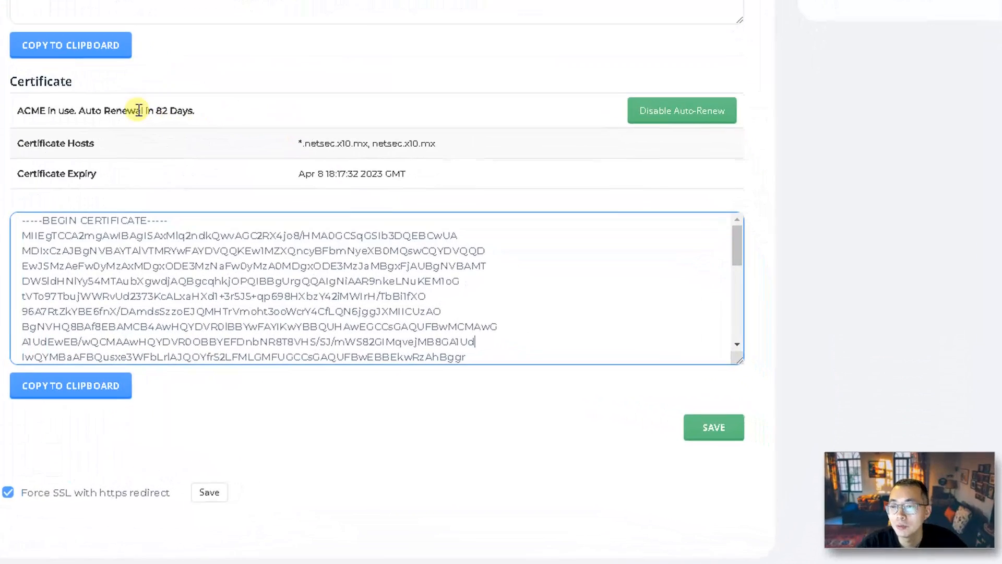
pyautogui.moveTo(202, 112); pyautogui.dragTo(12, 118)
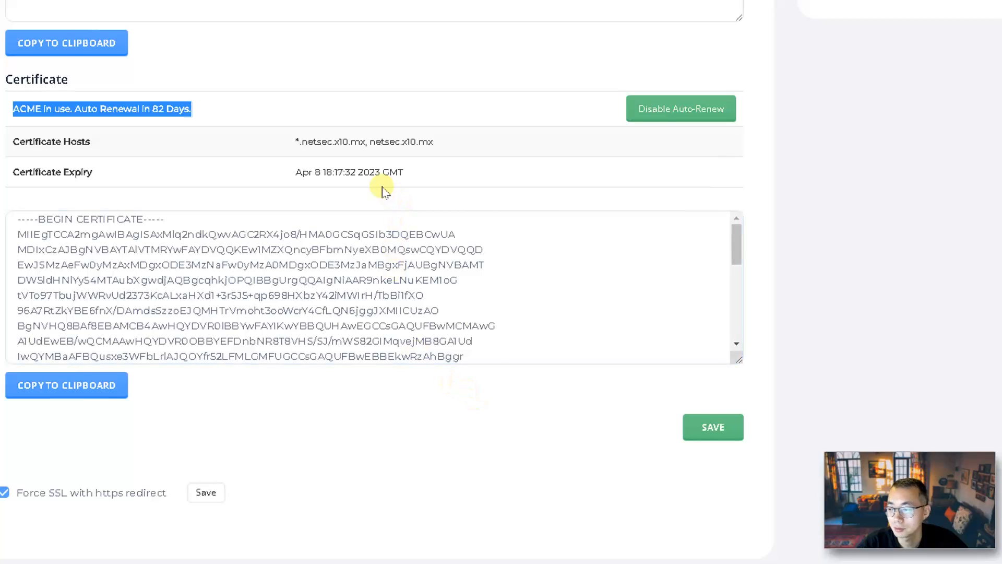
pyautogui.click(86, 9)
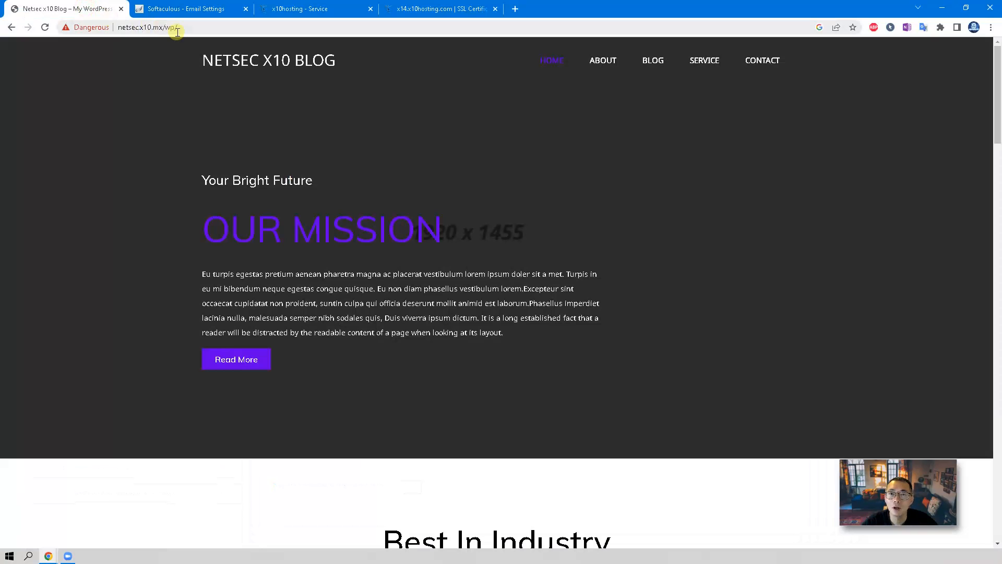
pyautogui.click(49, 30)
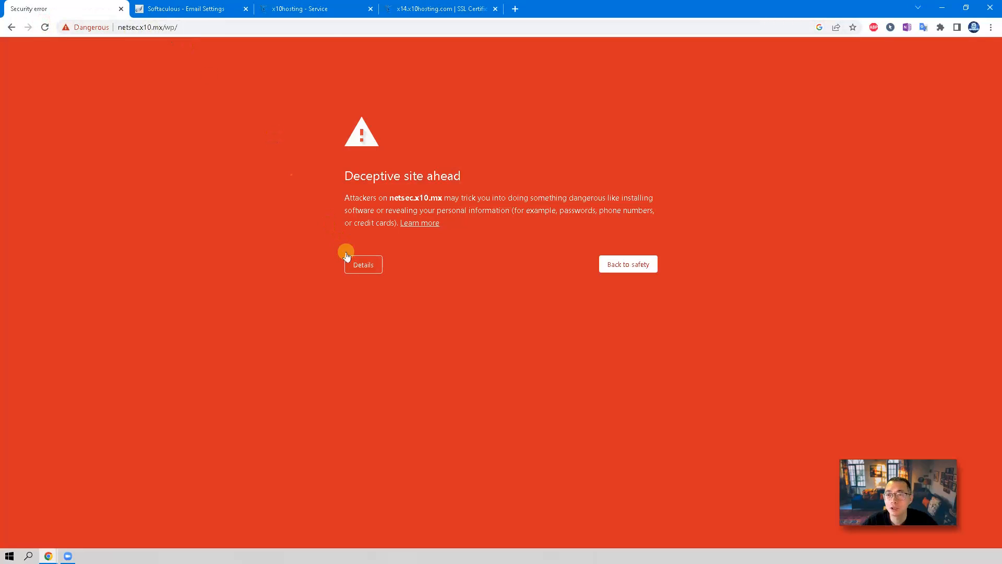
pyautogui.click(206, 27)
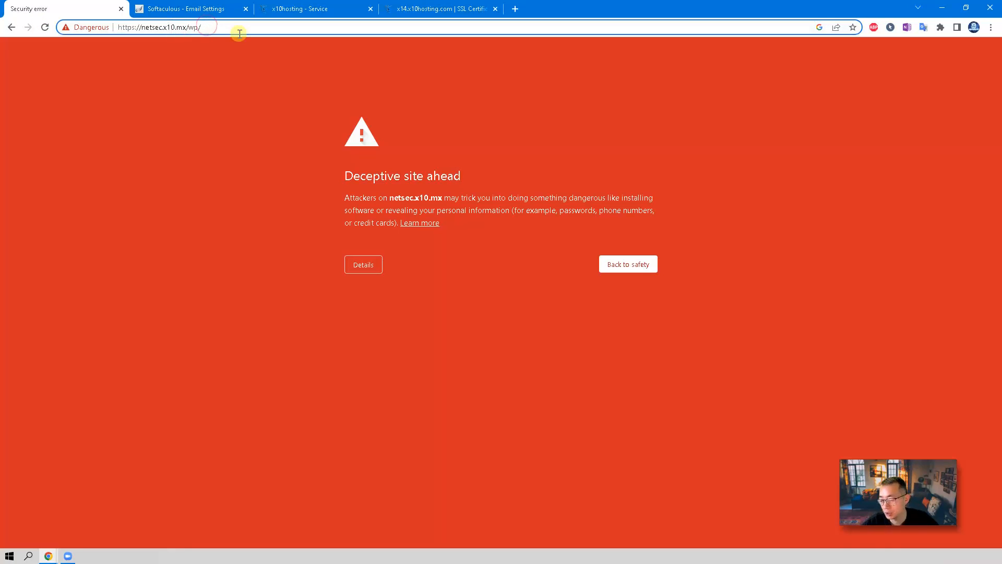
pyautogui.press('BackSpace')
pyautogui.press('BackSpace')
pyautogui.press('BackSpace')
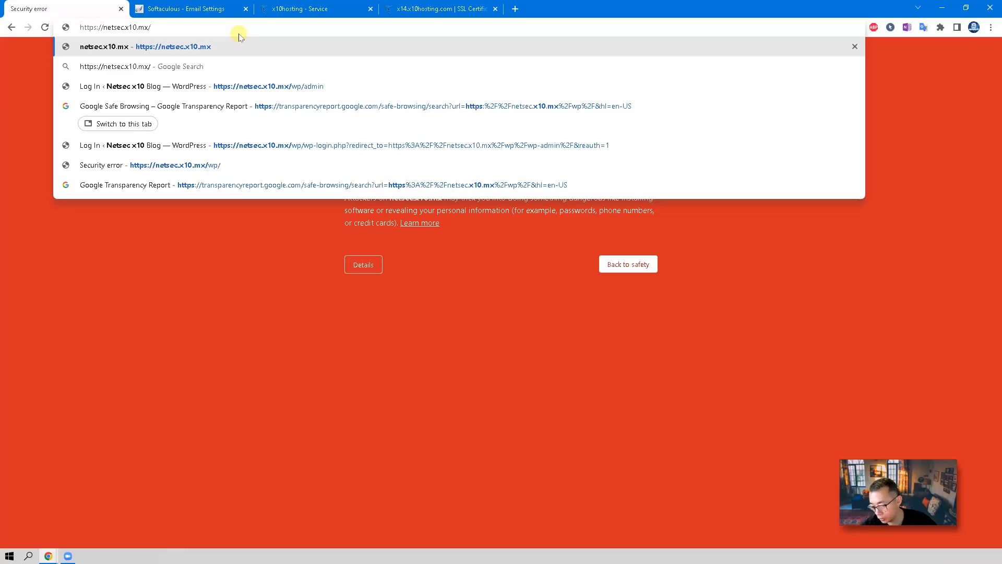
pyautogui.press('Return')
pyautogui.click(153, 32)
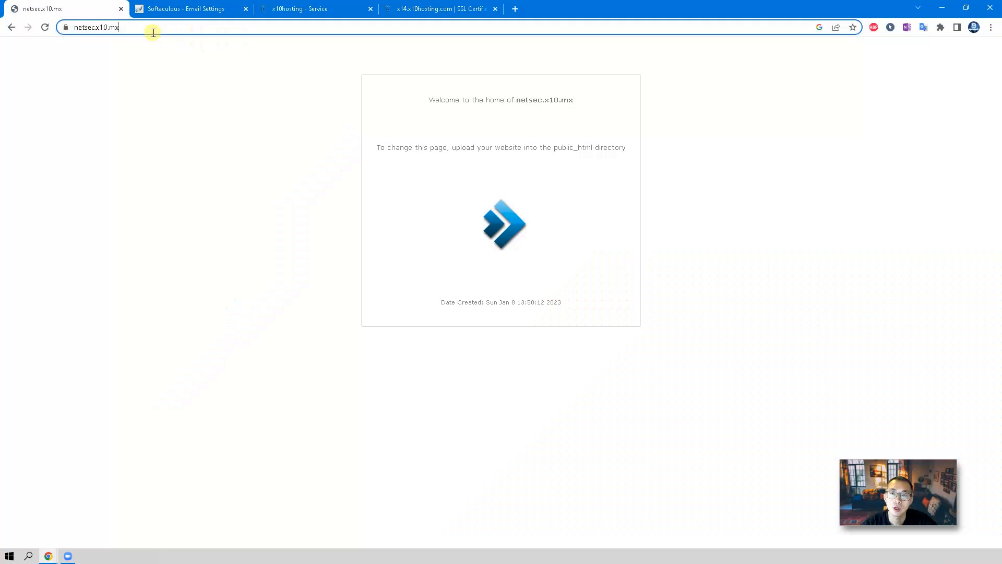
pyautogui.click(150, 29)
pyautogui.click(142, 29)
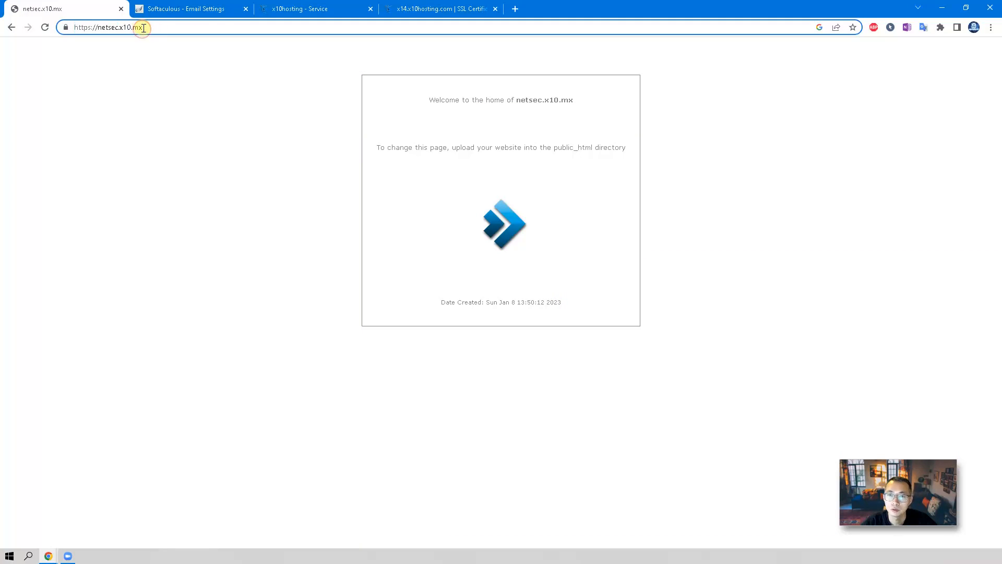
pyautogui.moveTo(143, 28); pyautogui.dragTo(74, 27)
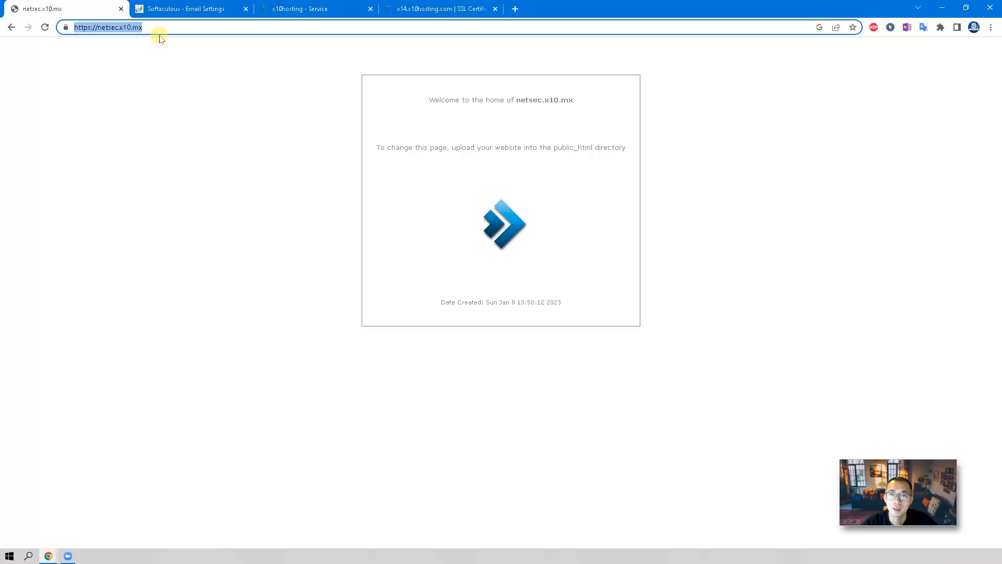
pyautogui.click(93, 27)
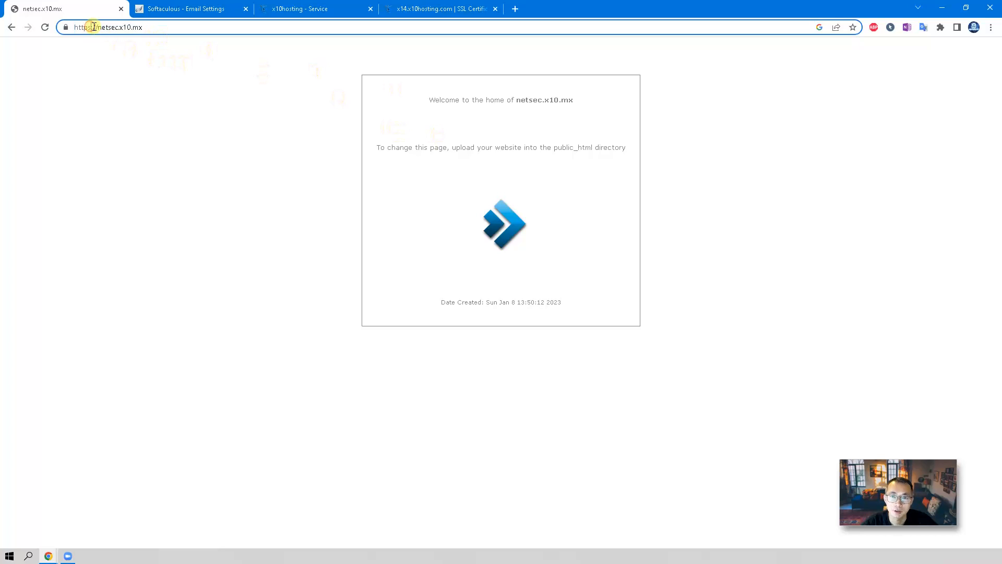
# Confirm the connection is secure: certificate valid, issued by Let's Encrypt, expiring April 8.
pyautogui.click(65, 27)
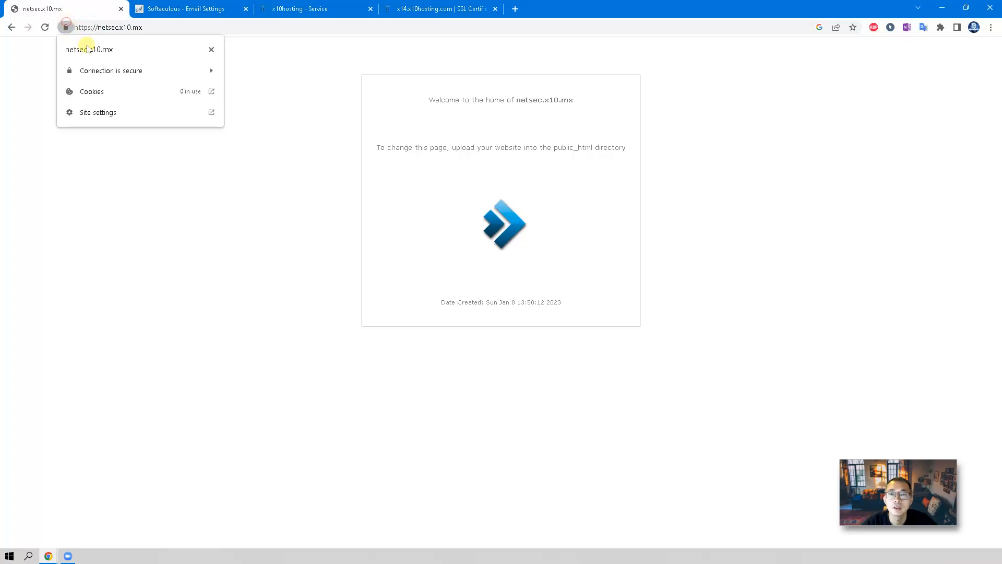
pyautogui.click(157, 73)
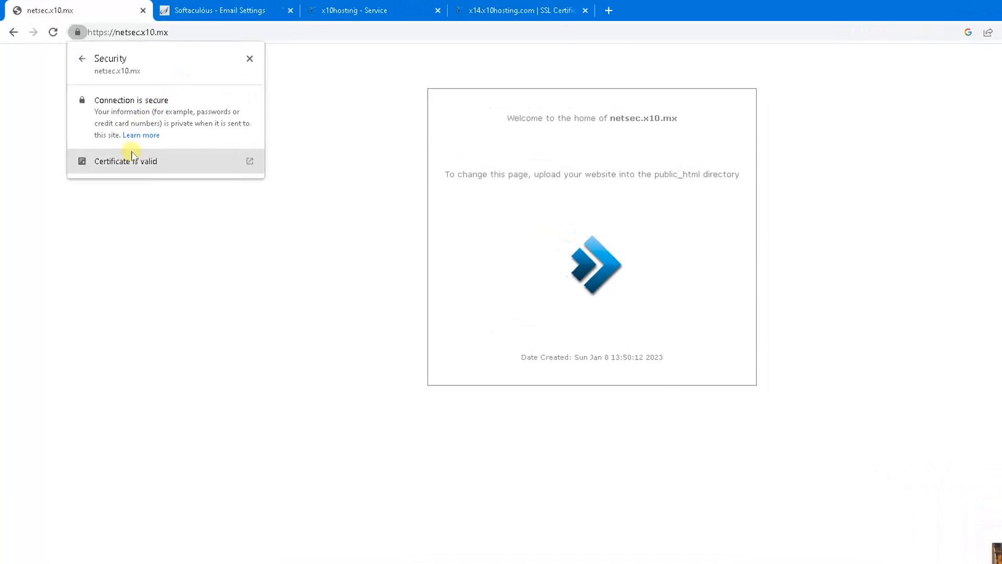
pyautogui.click(149, 186)
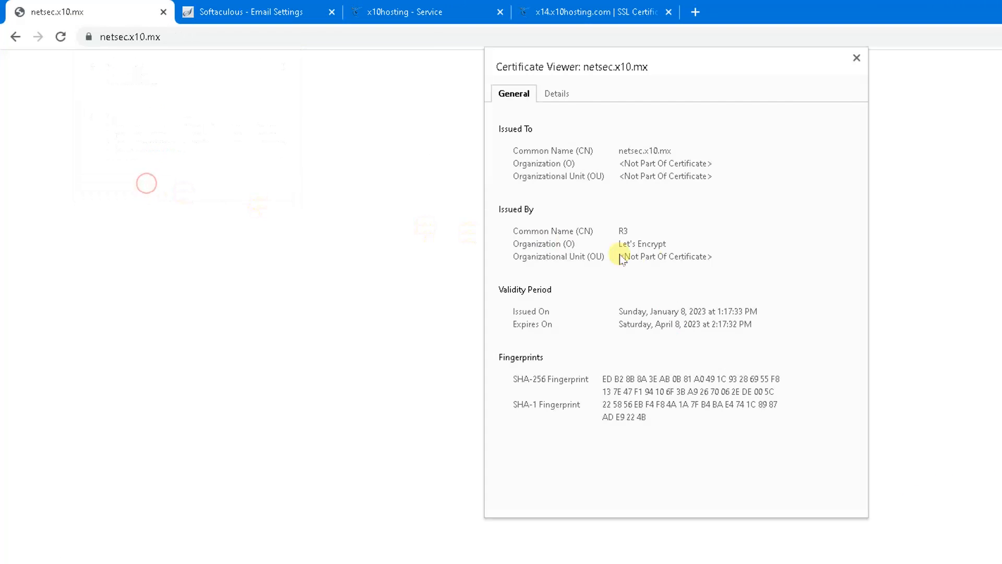
pyautogui.moveTo(643, 244); pyautogui.dragTo(668, 246)
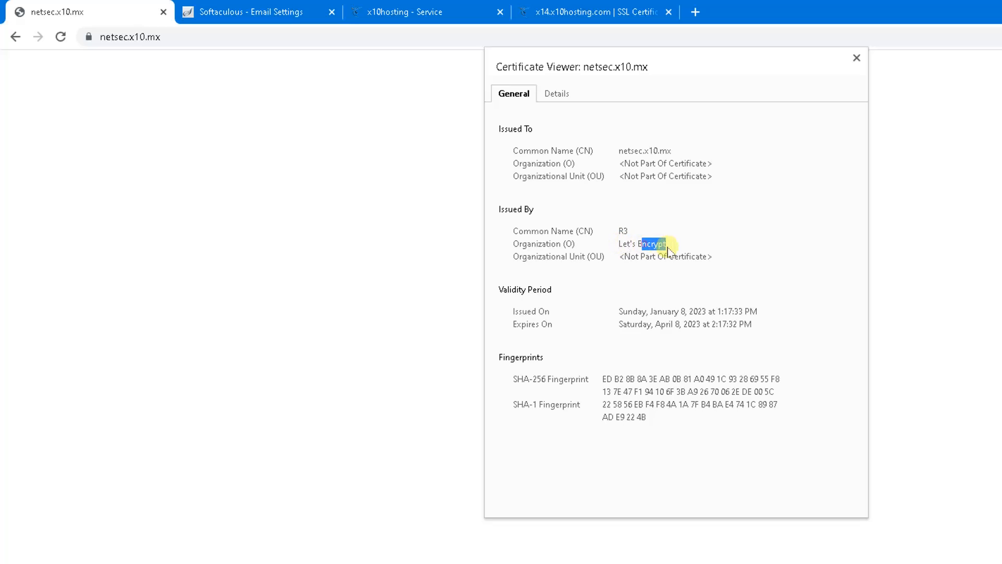
pyautogui.moveTo(652, 324); pyautogui.dragTo(685, 325)
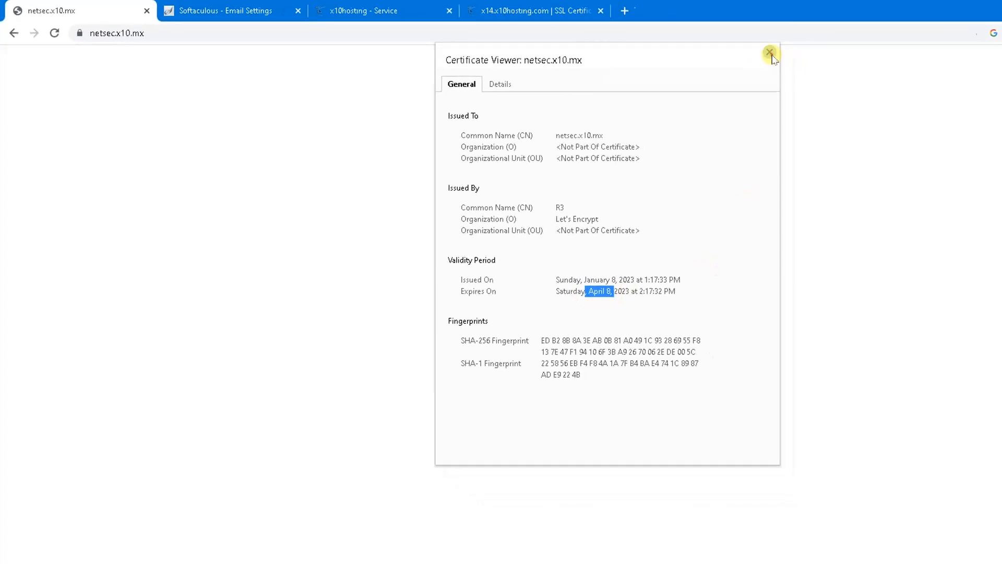
pyautogui.click(857, 58)
pyautogui.click(163, 27)
pyautogui.click(168, 27)
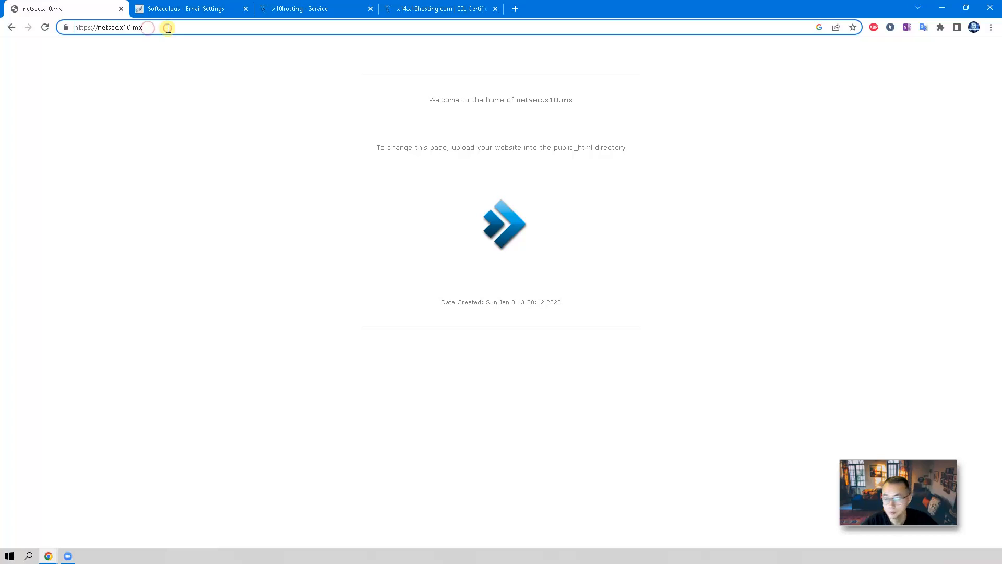
pyautogui.write('/wp')
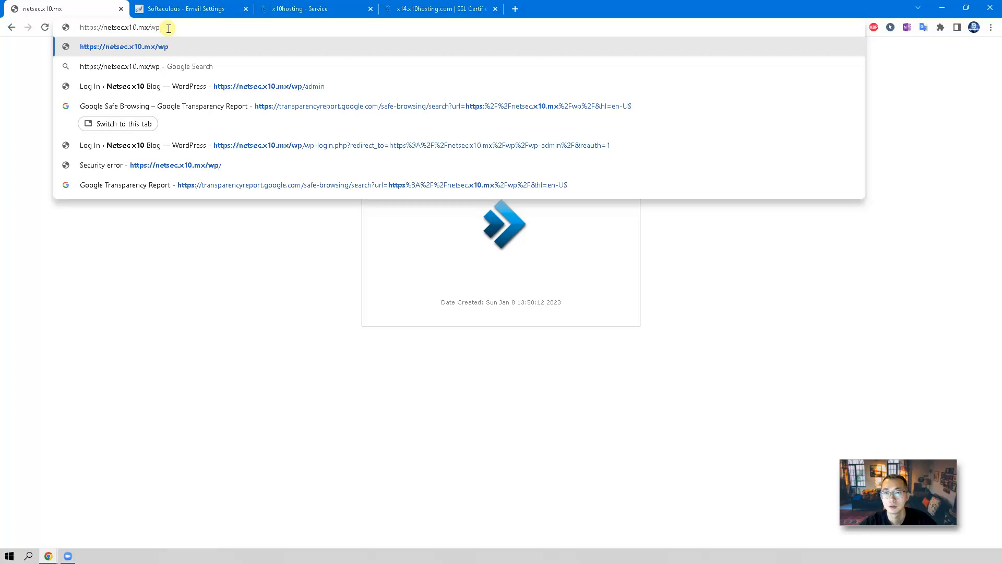
pyautogui.press('Return')
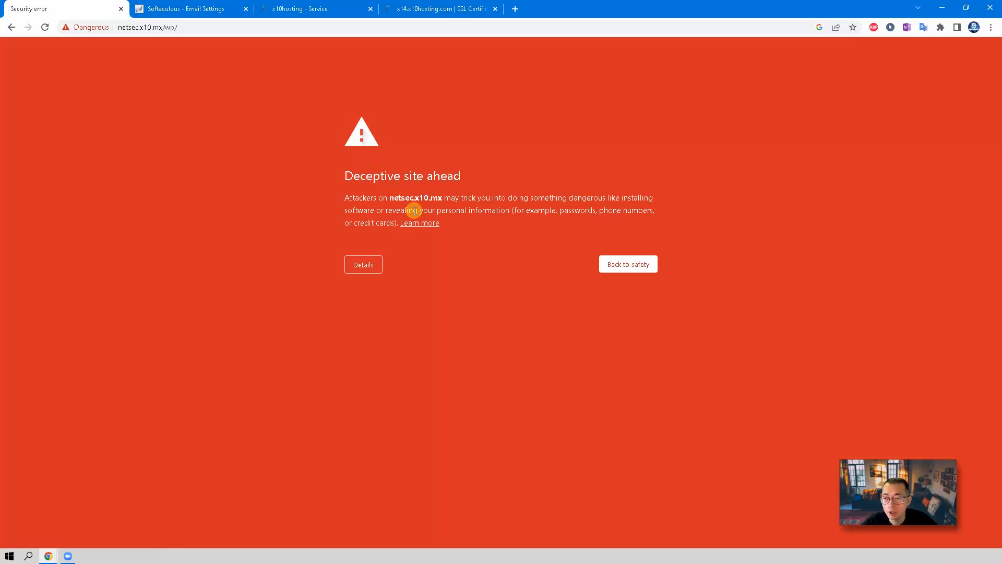
pyautogui.click(382, 261)
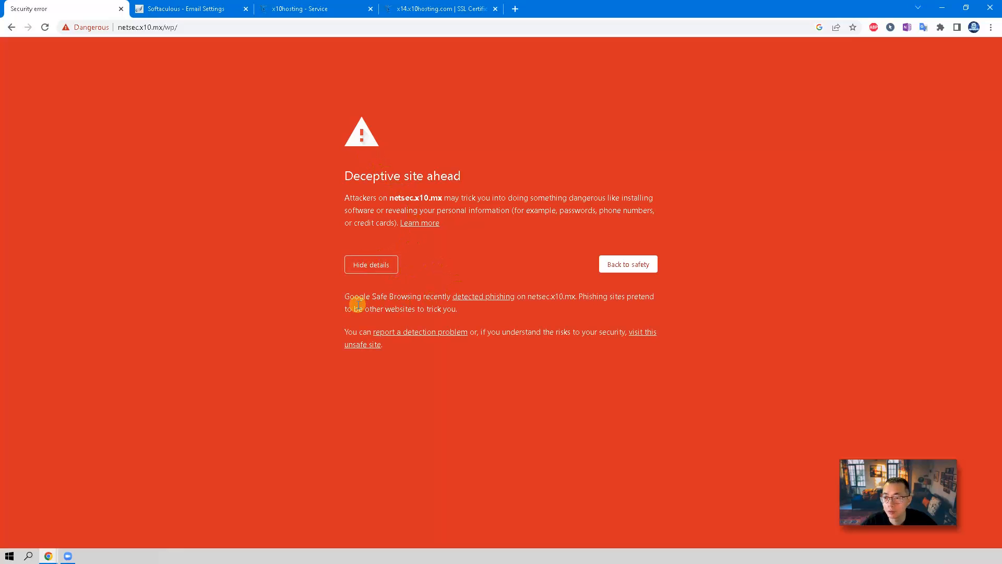
pyautogui.moveTo(344, 296); pyautogui.dragTo(421, 297)
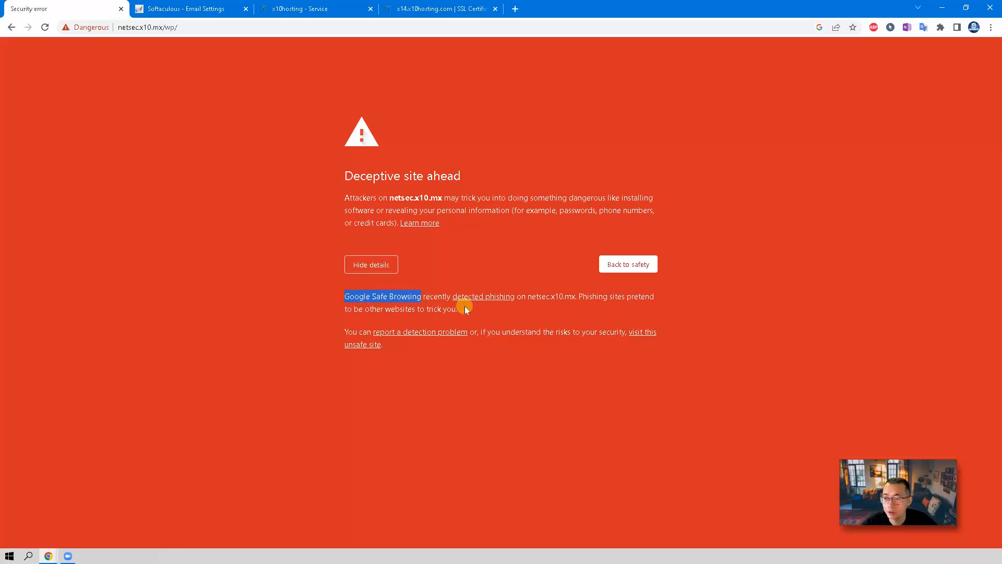
pyautogui.click(197, 28)
pyautogui.click(202, 29)
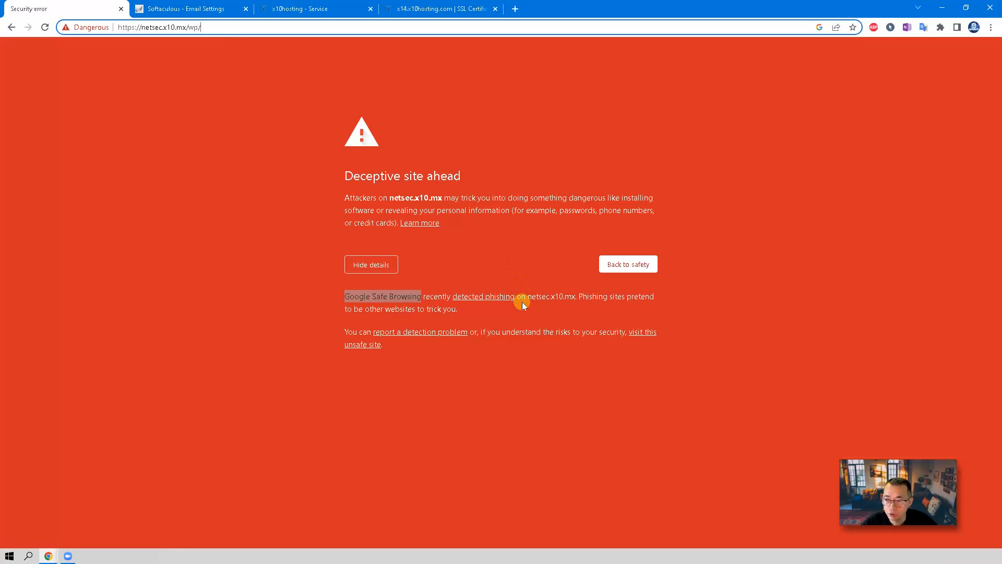
# Check the Safe Browsing report confirming some pages on netsec.x10.mx are unsafe.
pyautogui.click(494, 299)
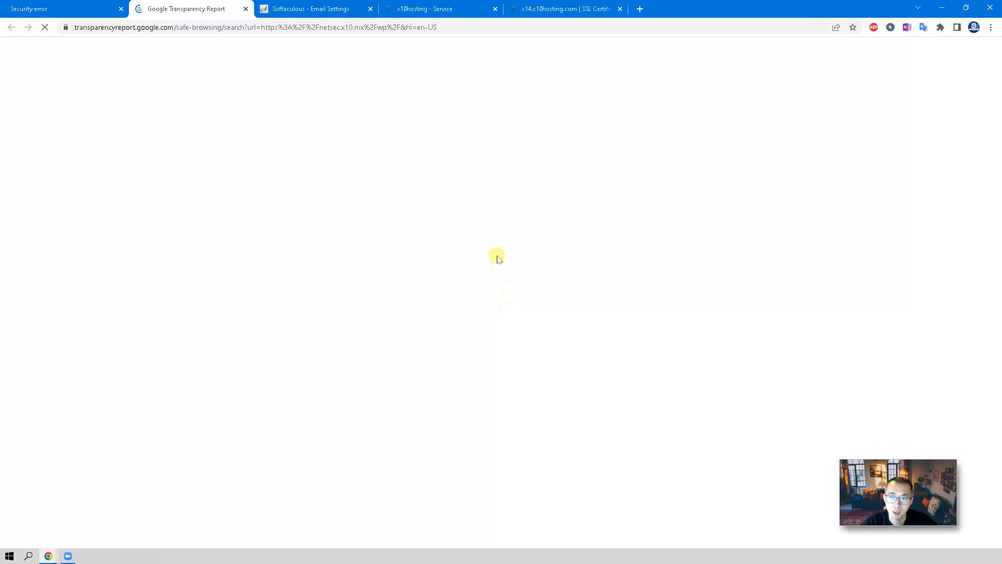
pyautogui.scroll(-2, 502, 276)
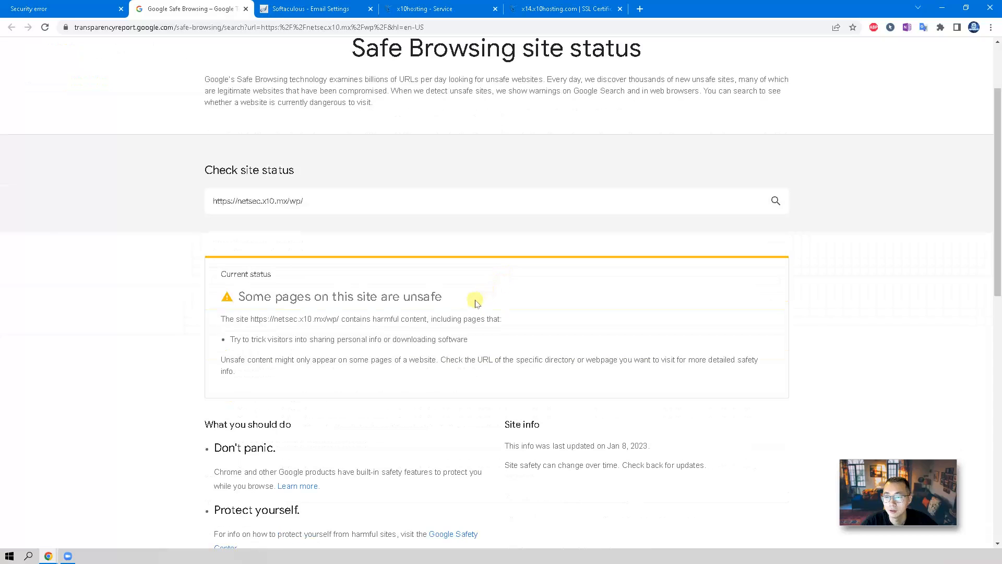
pyautogui.moveTo(311, 298); pyautogui.dragTo(447, 306)
pyautogui.scroll(-2, 457, 288)
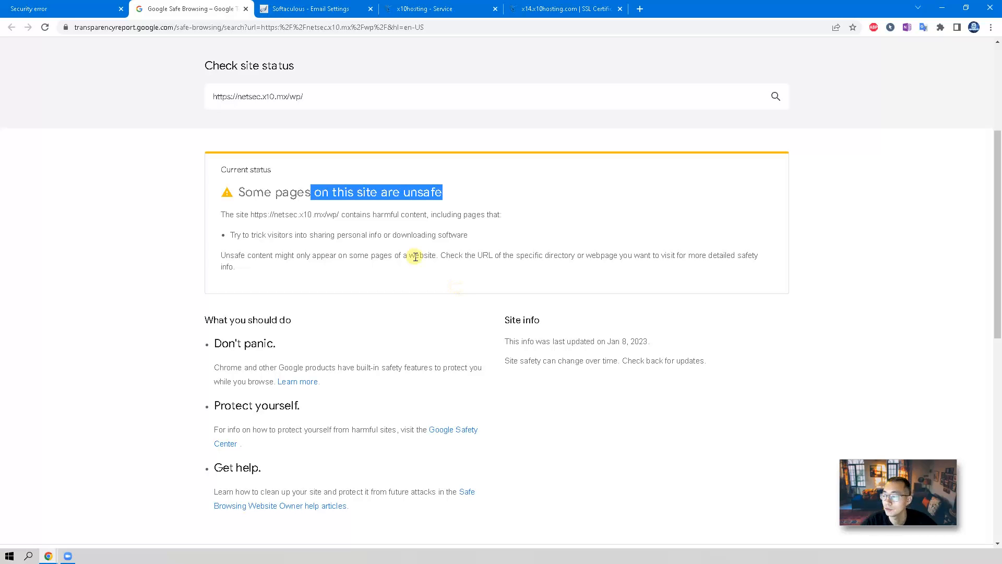
pyautogui.scroll(2, 387, 250)
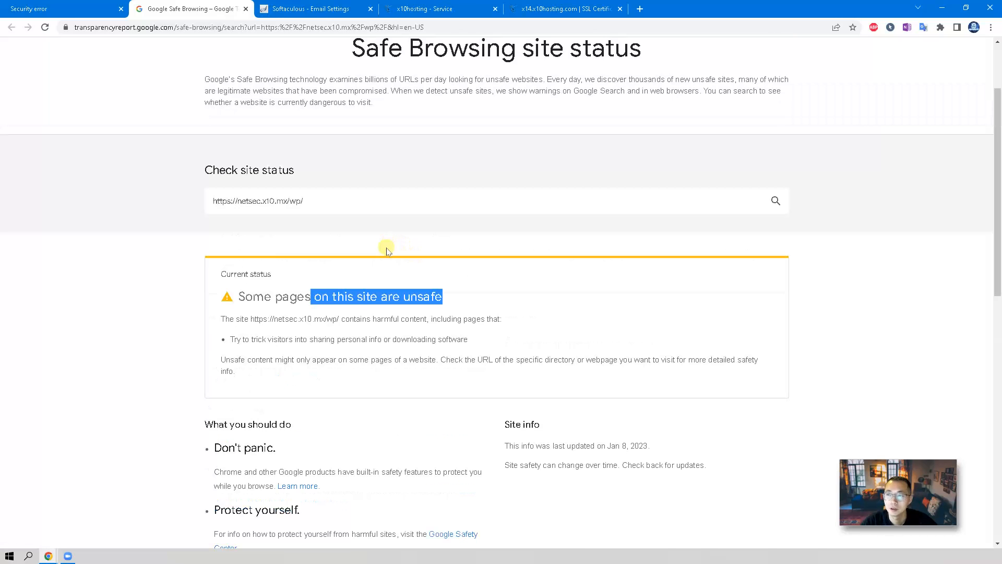
# Return to the 'Deceptive site ahead' warning and proceed to the flagged site anyway.
pyautogui.scroll(1, 387, 251)
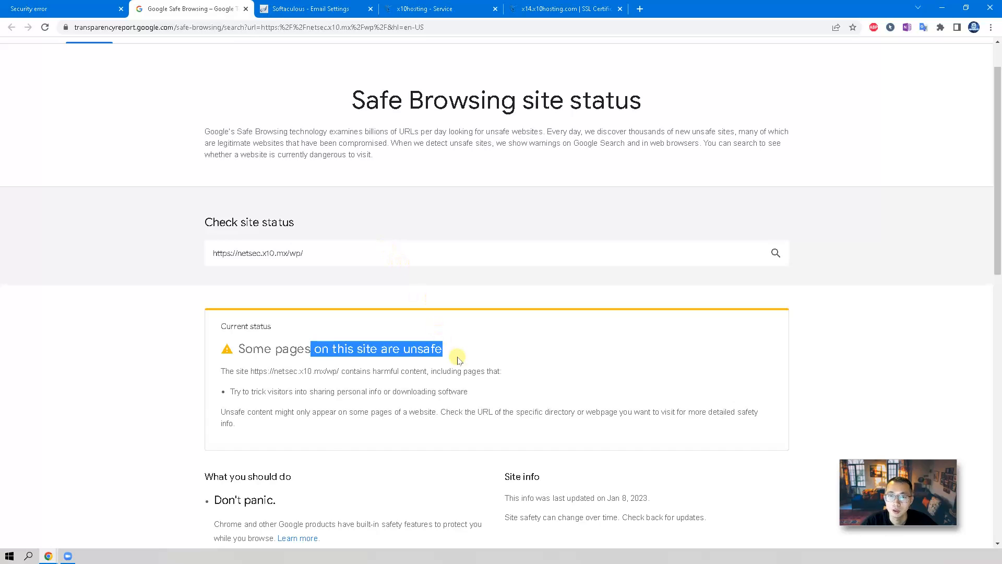
pyautogui.scroll(1, 412, 318)
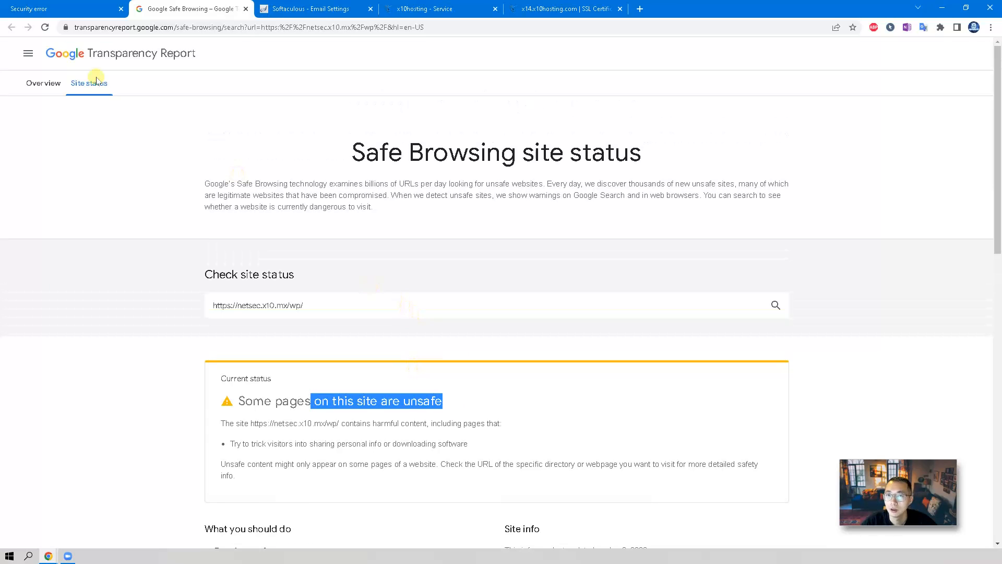
pyautogui.click(71, 8)
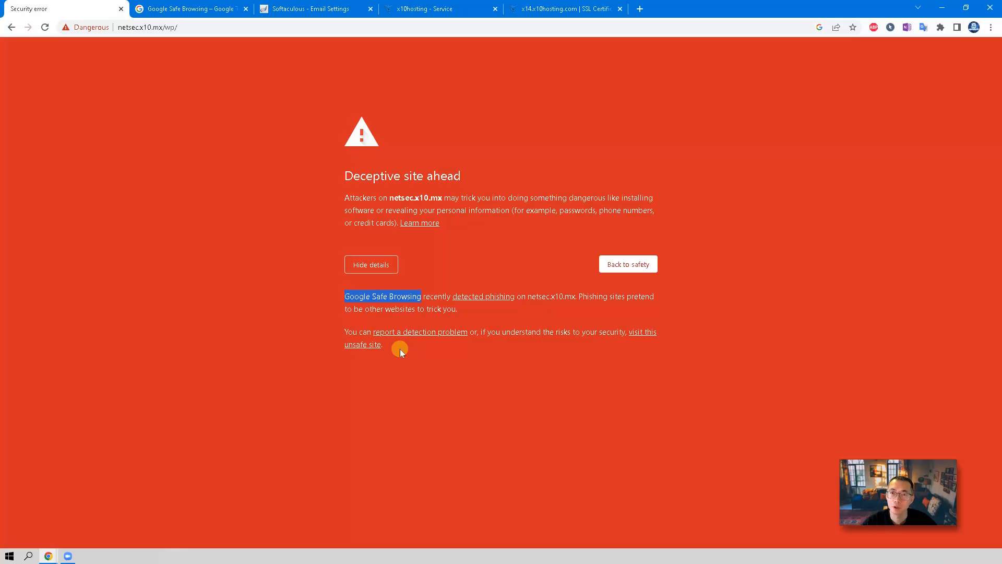
pyautogui.click(376, 344)
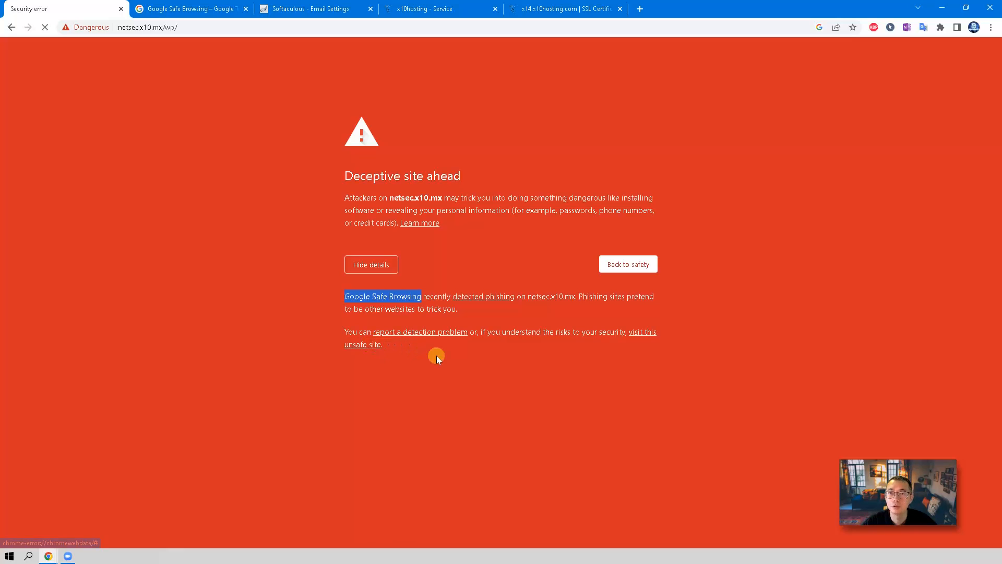